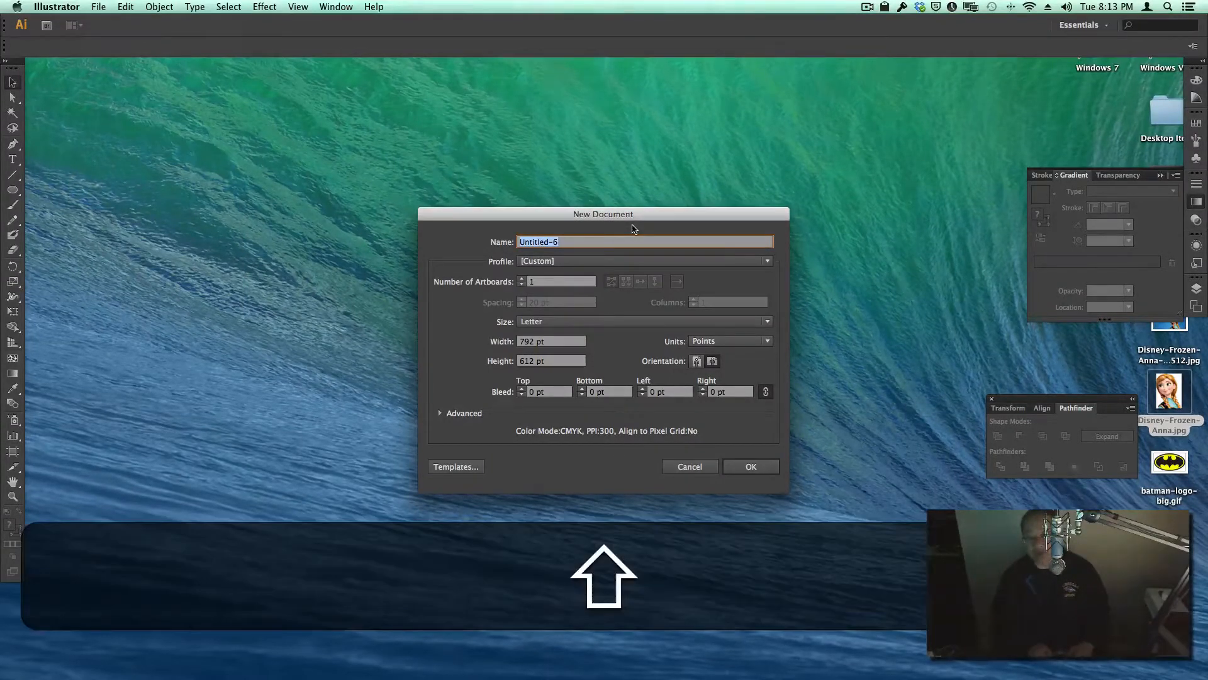
- Create a landscape Letter-size document, 792 × 612 pt, named "trace"
text(trace)
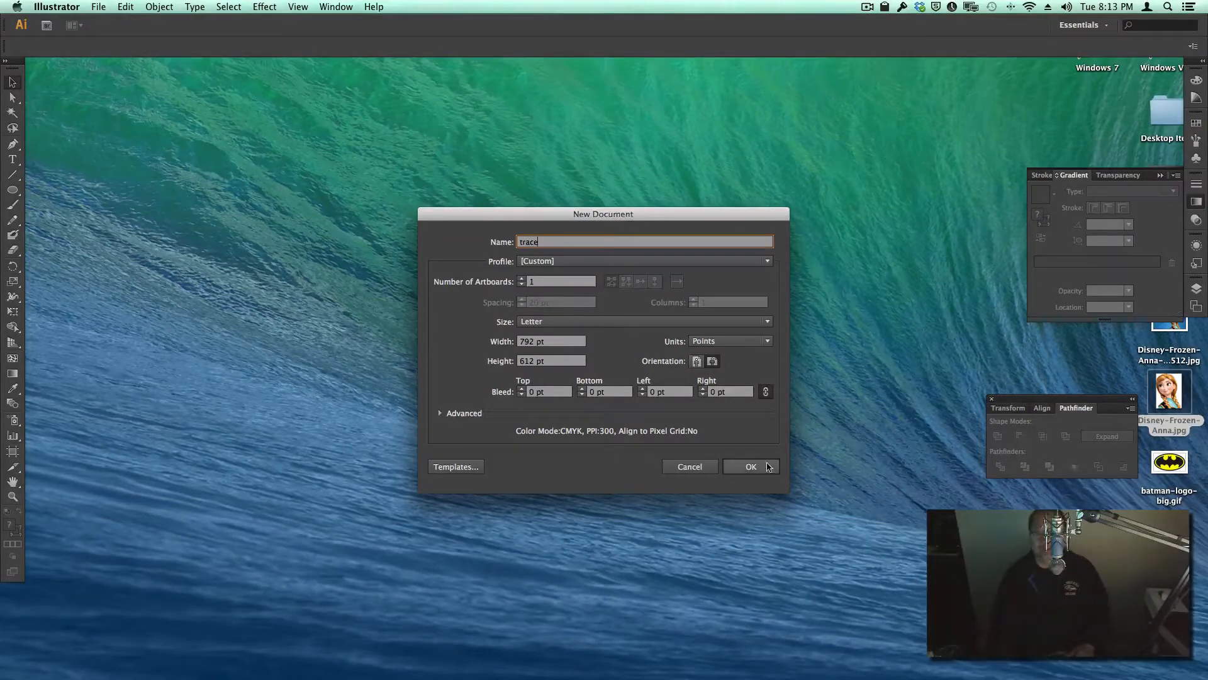
click(712, 363)
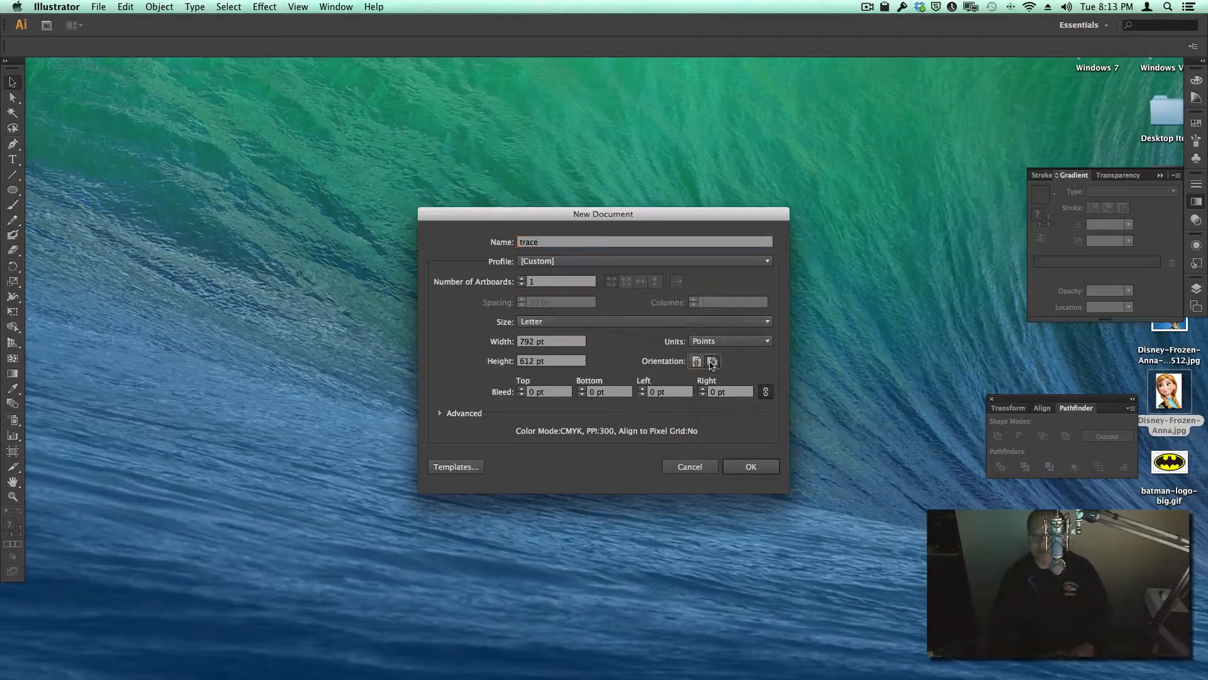
click(758, 466)
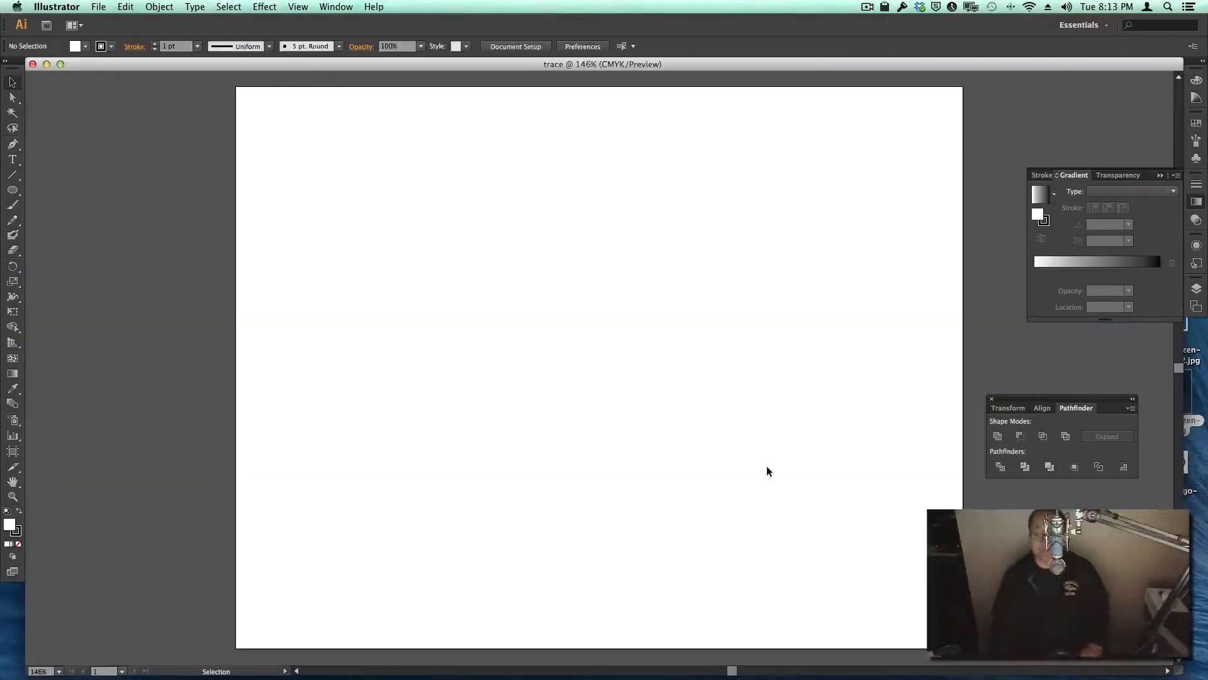
- Place batman-logo-big.gif on the artboard and scale it proportionally about its centre to about 530 × 313 pt
click(1185, 463)
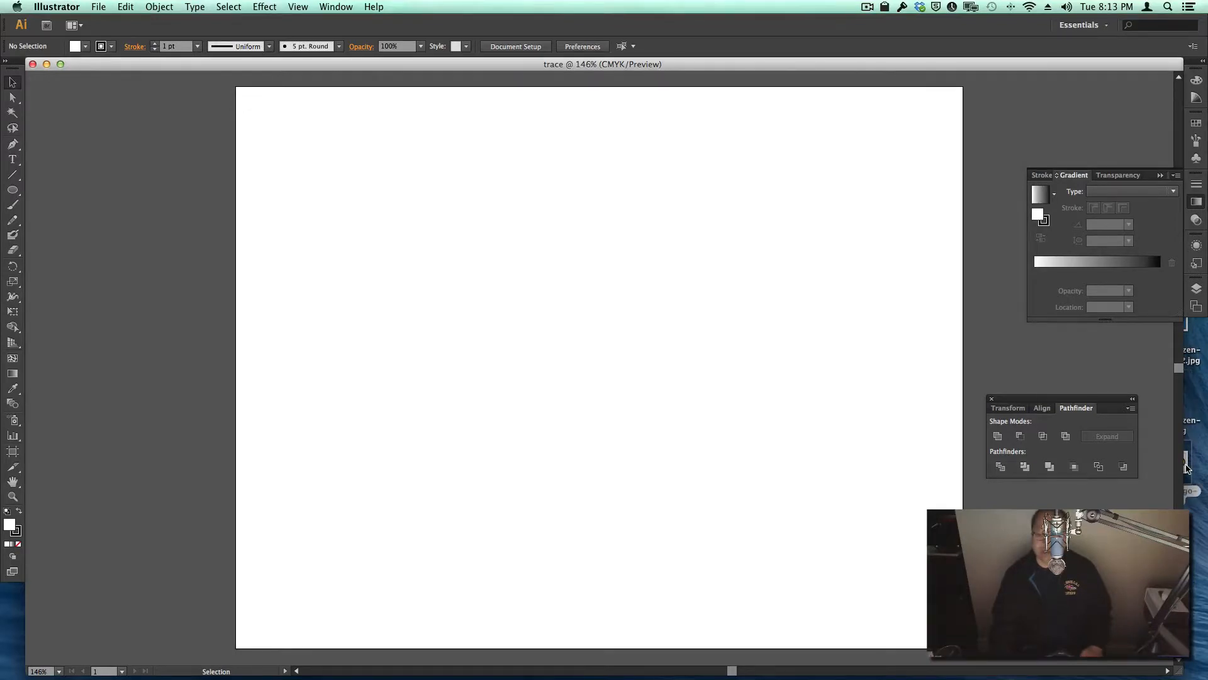
drag(1186, 469, 625, 369)
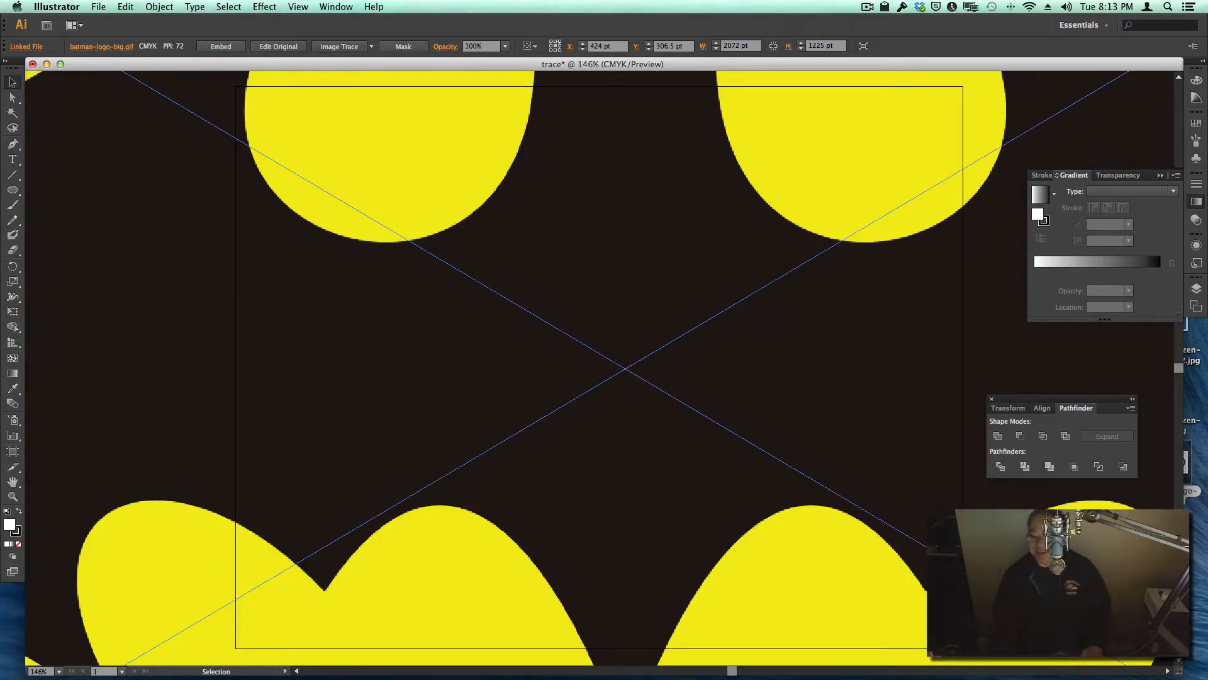
key(super)
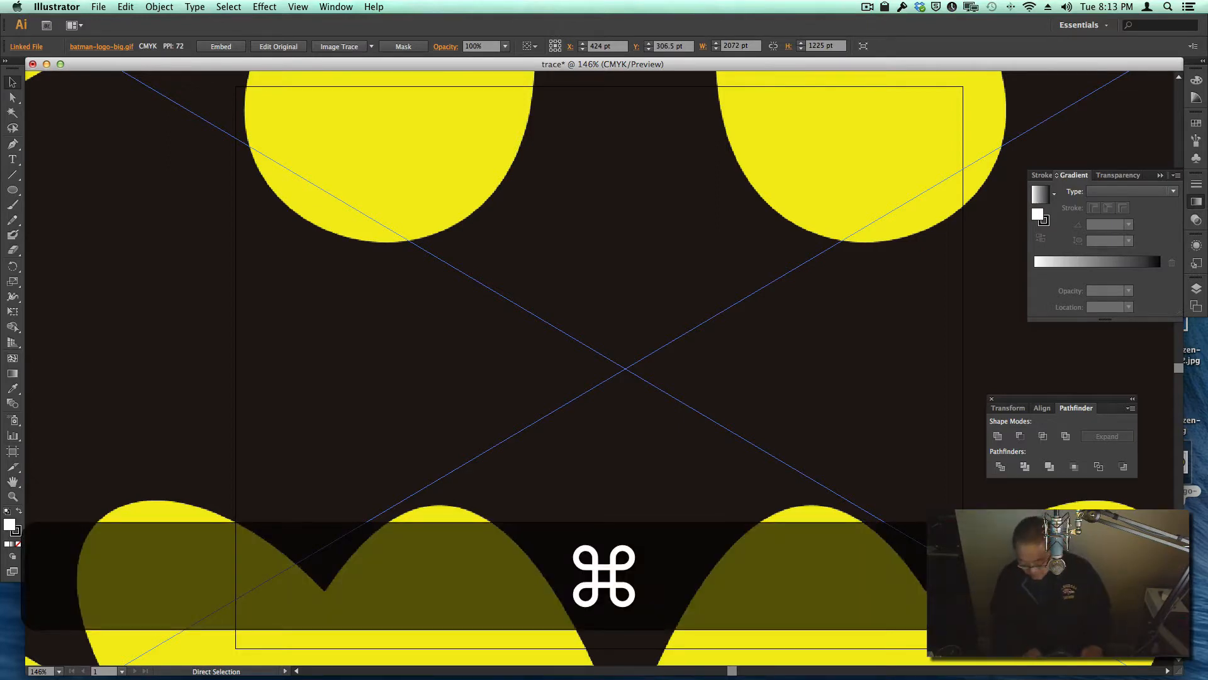
key(super+minus)
key(super+minus)
key(super+minus)
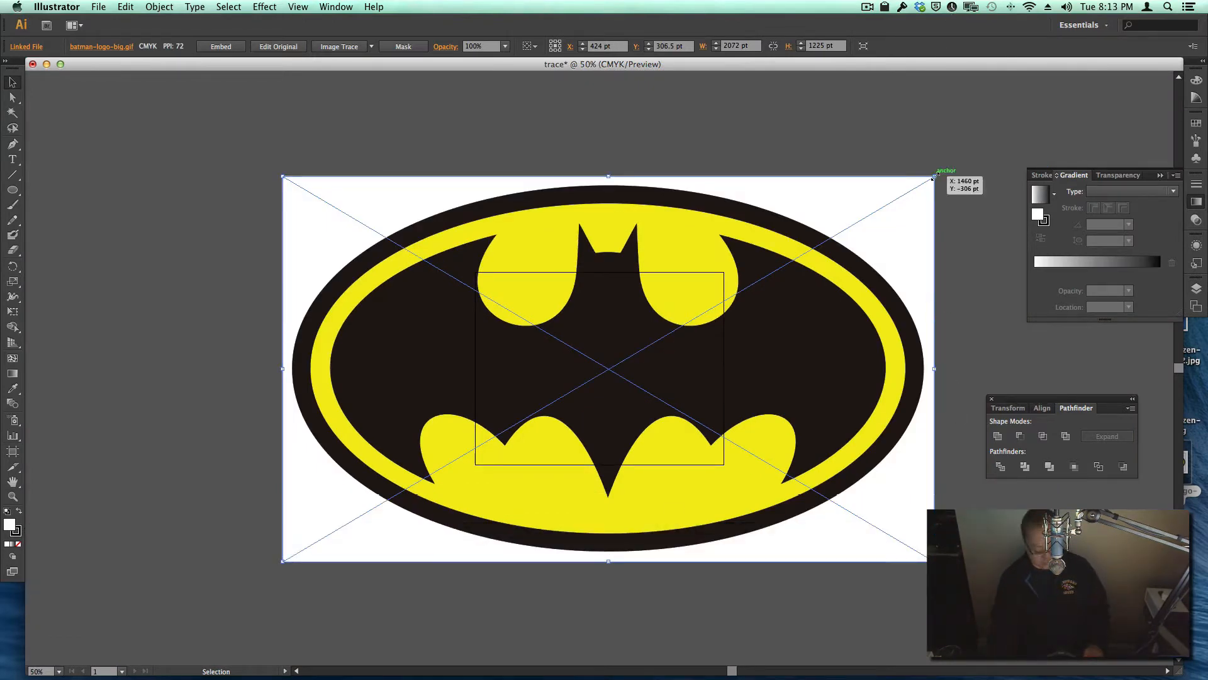
key(alt+shift)
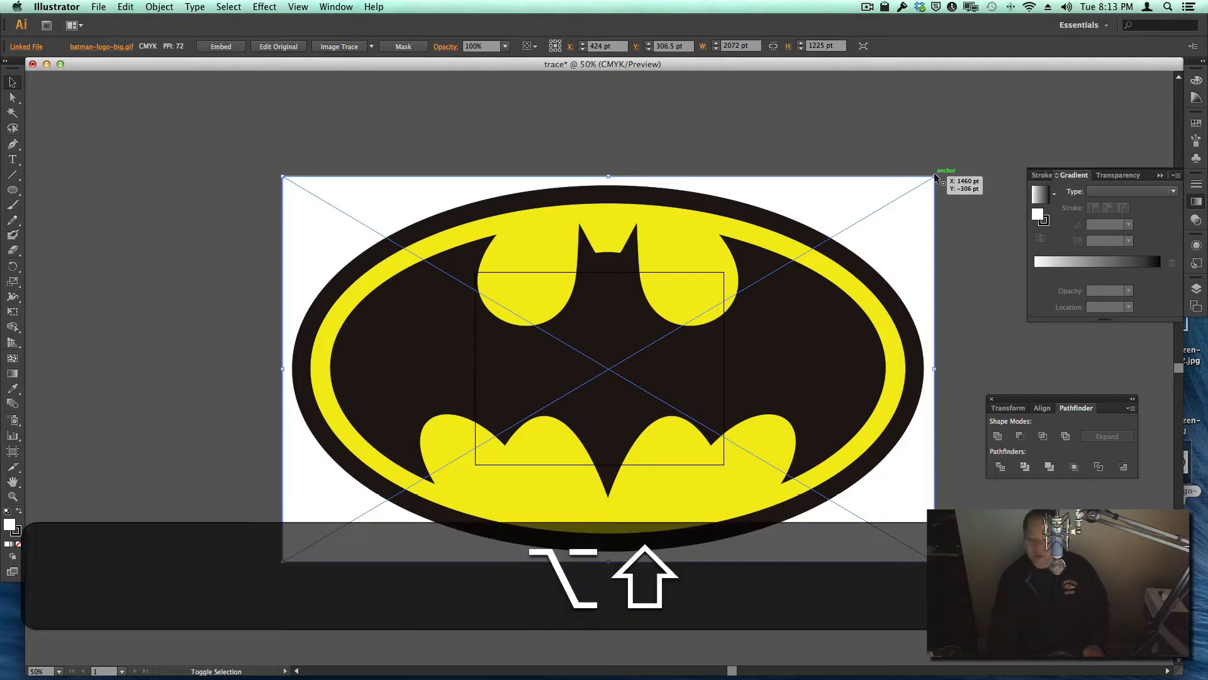
drag(933, 177, 692, 271)
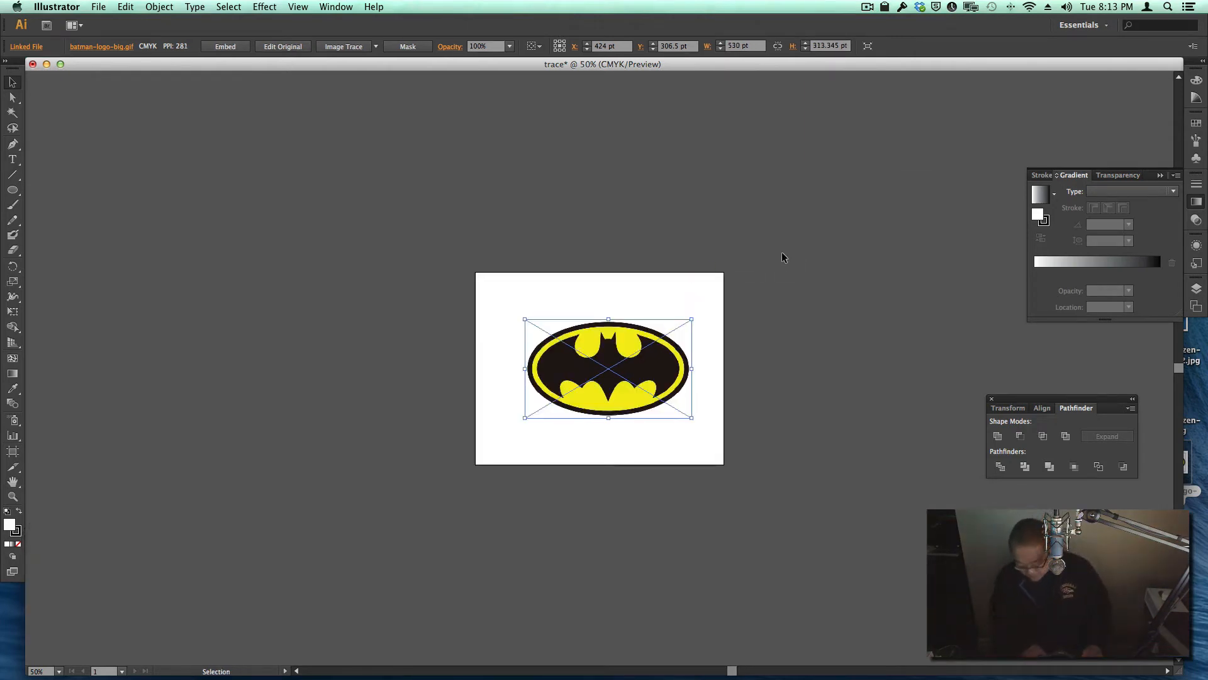
key(super)
key(super+0)
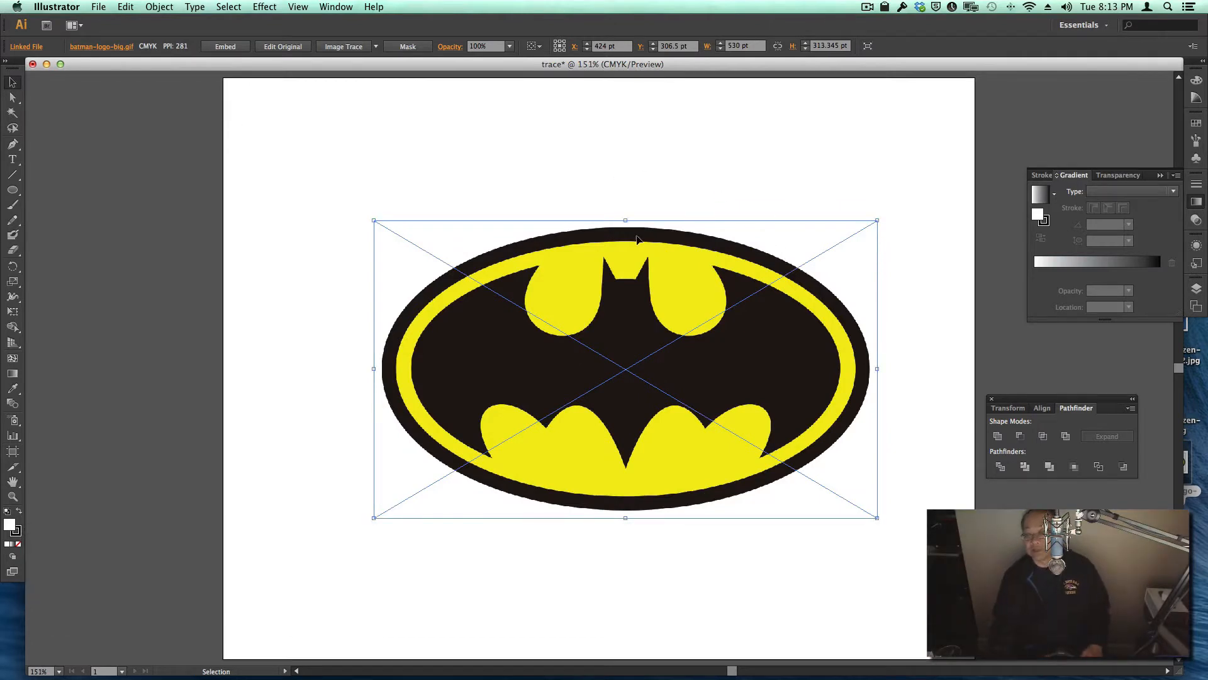
- Trace the logo with the 3 Colors Image Trace preset, expand it into vector paths and deselect it
click(376, 47)
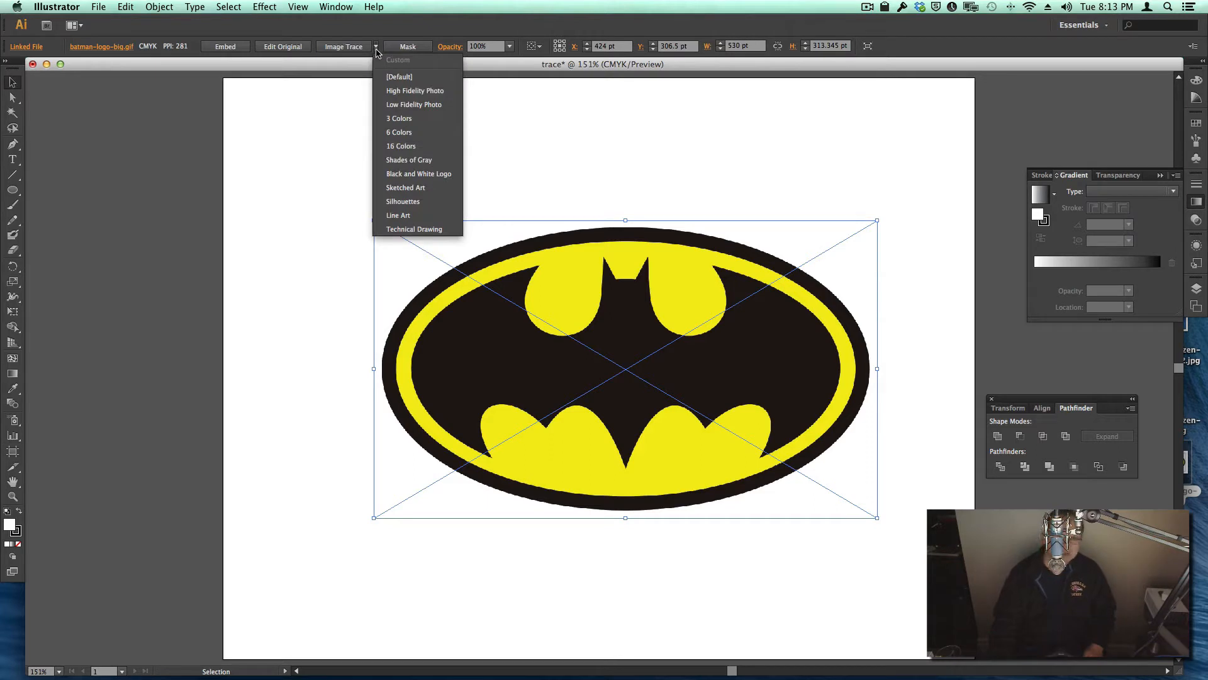
click(404, 119)
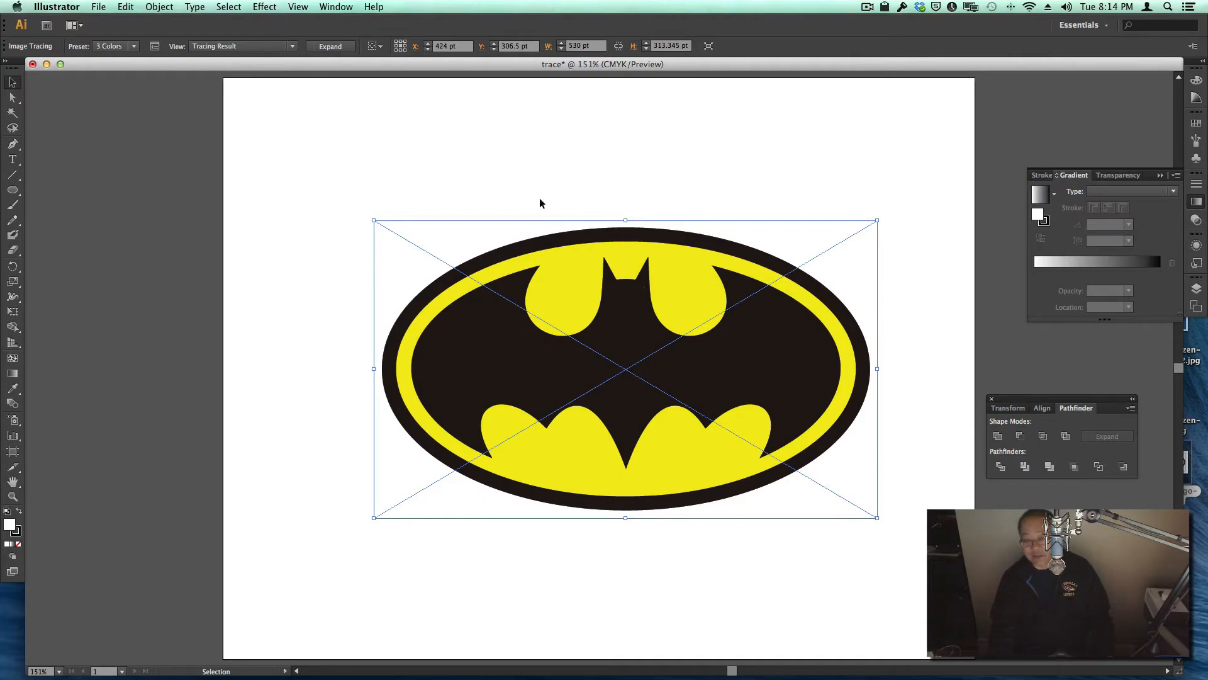
click(330, 48)
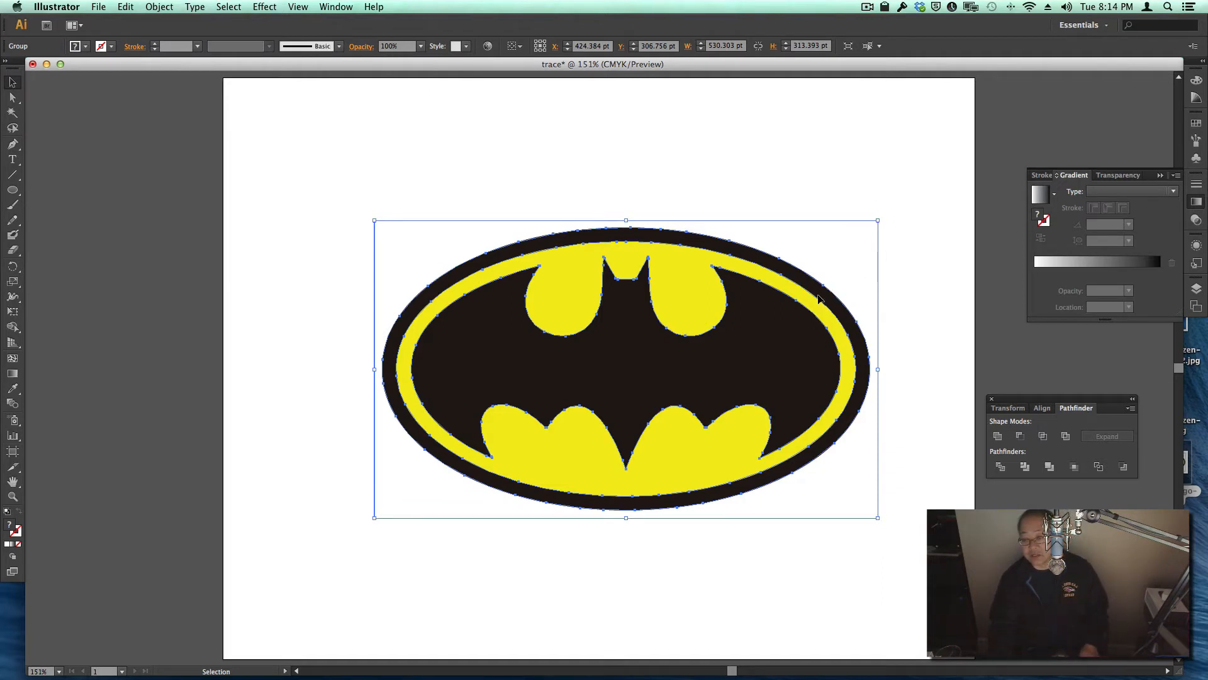
click(913, 293)
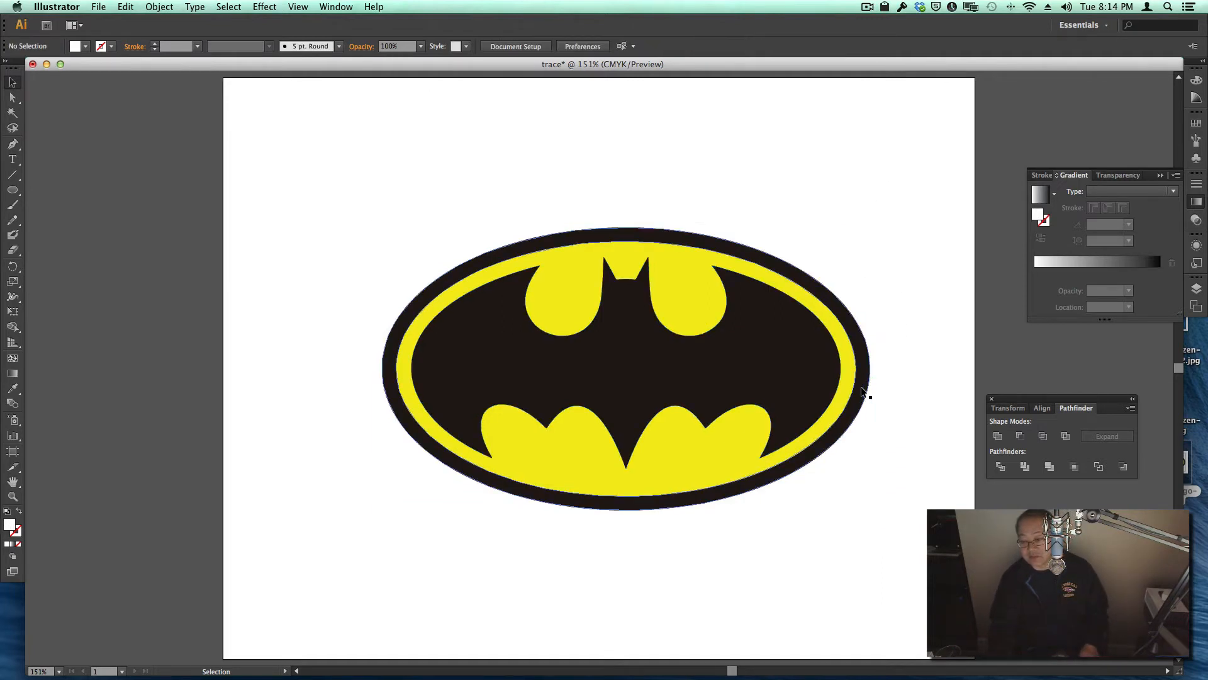
- Scale the traced logo down proportionally to about 331 × 195 pt and examine its path edges up close
click(862, 392)
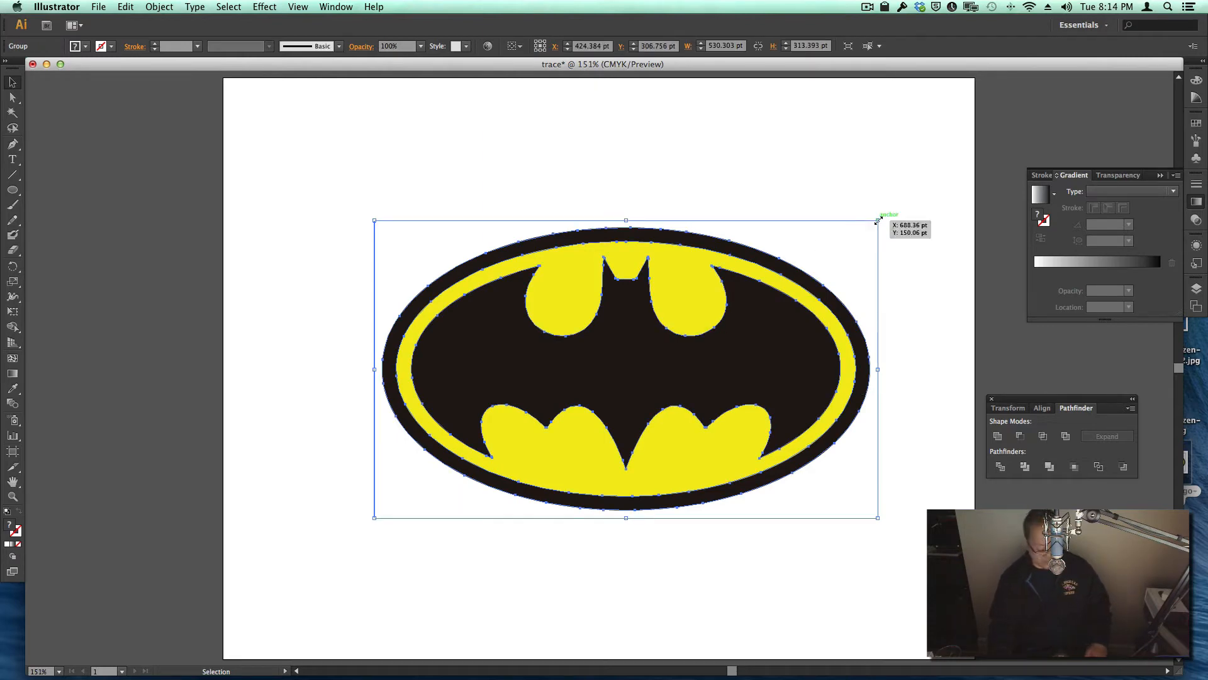
drag(878, 221, 685, 309)
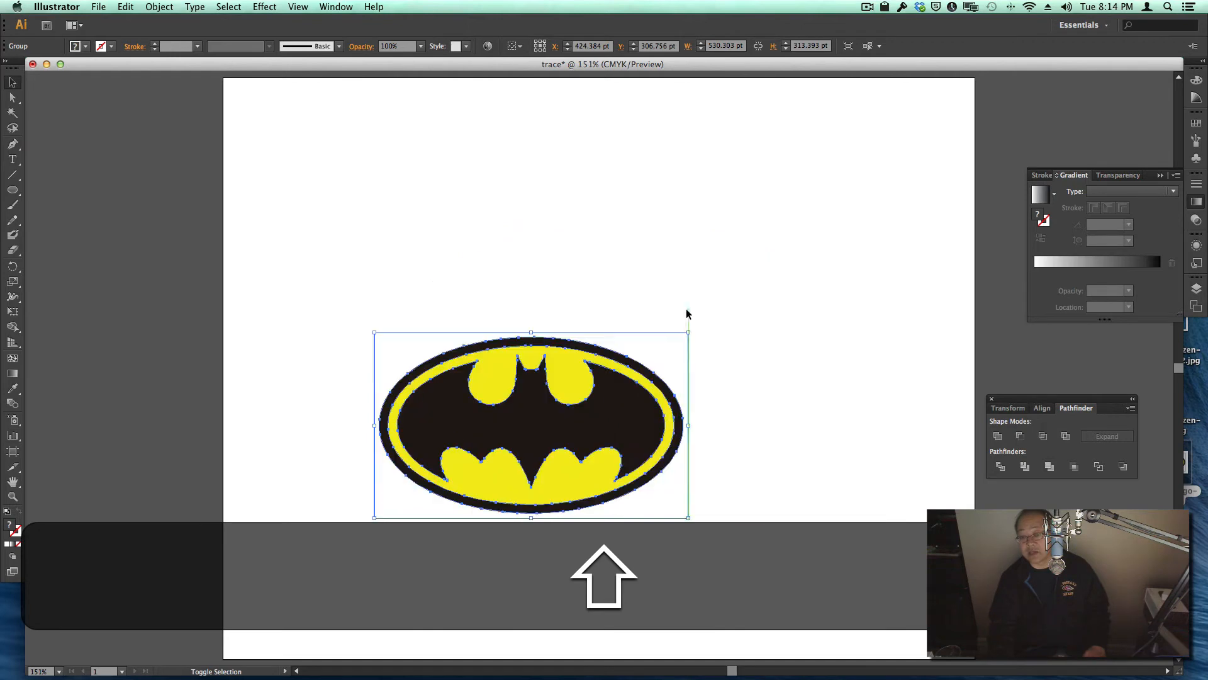
key(space)
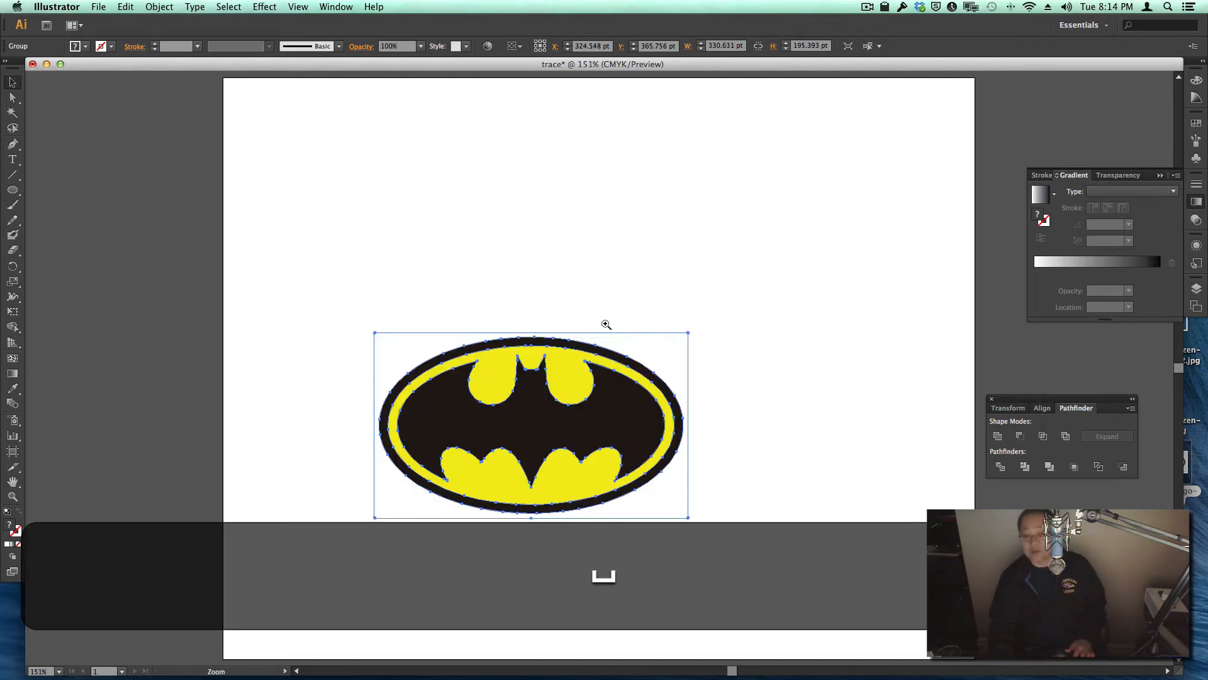
key(super+space)
drag(592, 310, 633, 408)
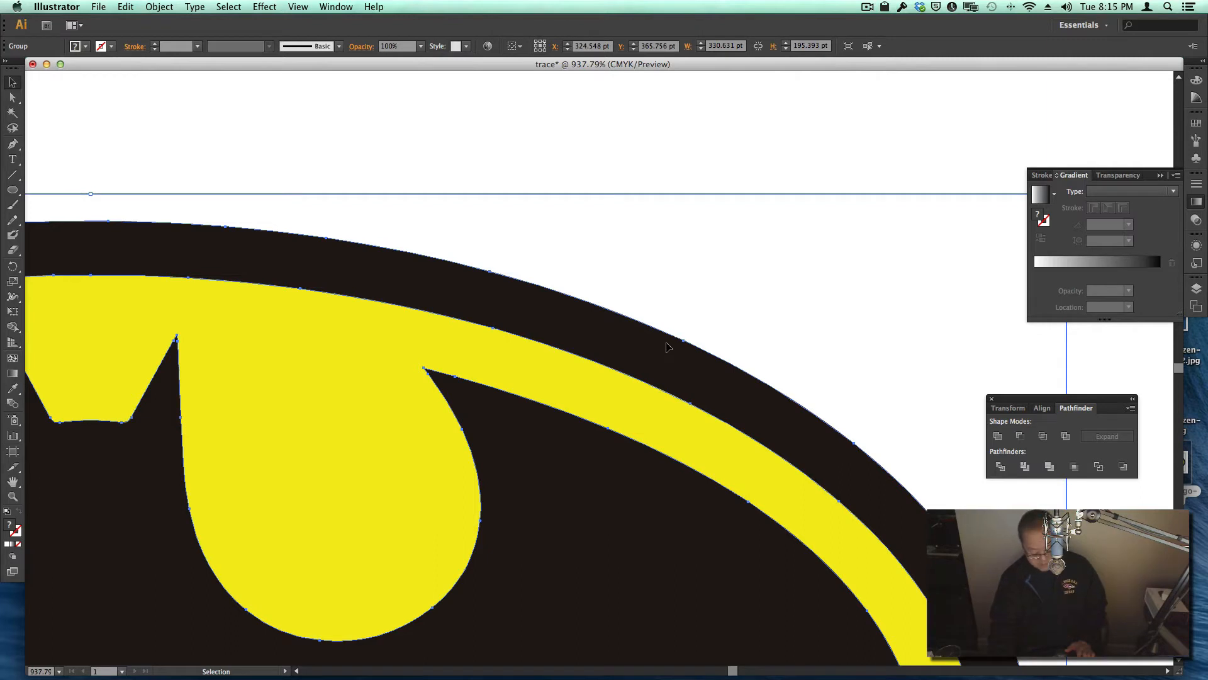
key(super)
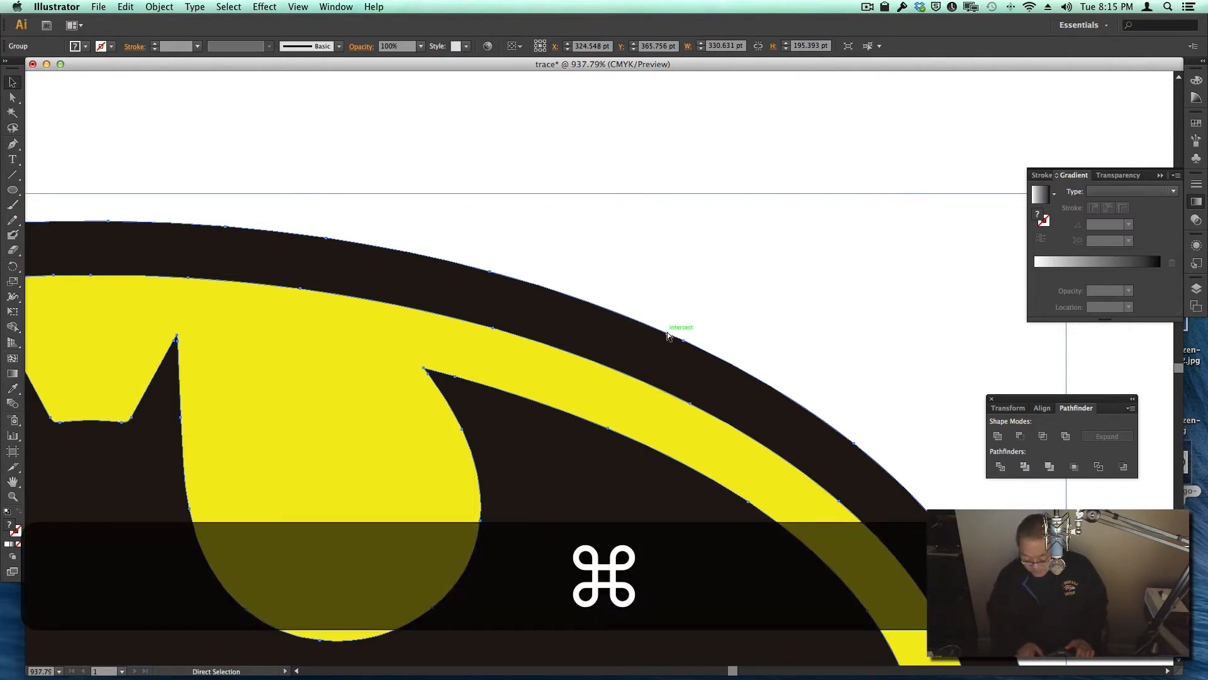
key(super+0)
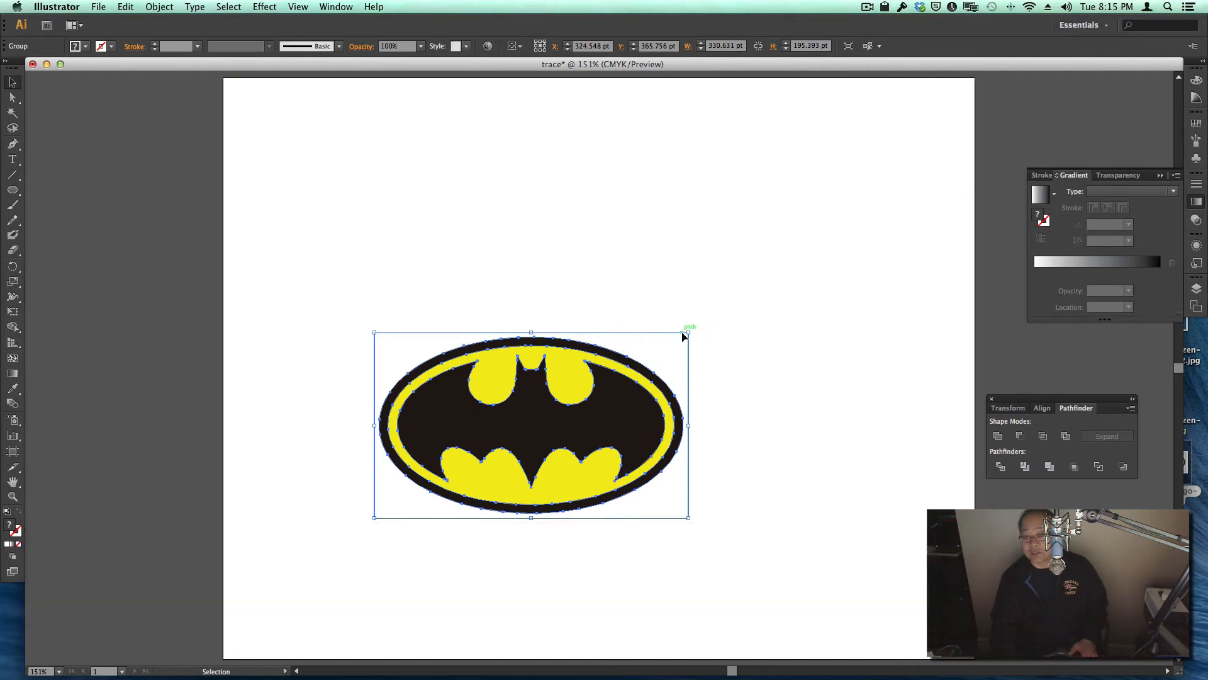
- Enlarge the traced logo proportionally to about 701 × 414 pt and inspect its upper edges up close
key(shift)
drag(689, 332, 922, 189)
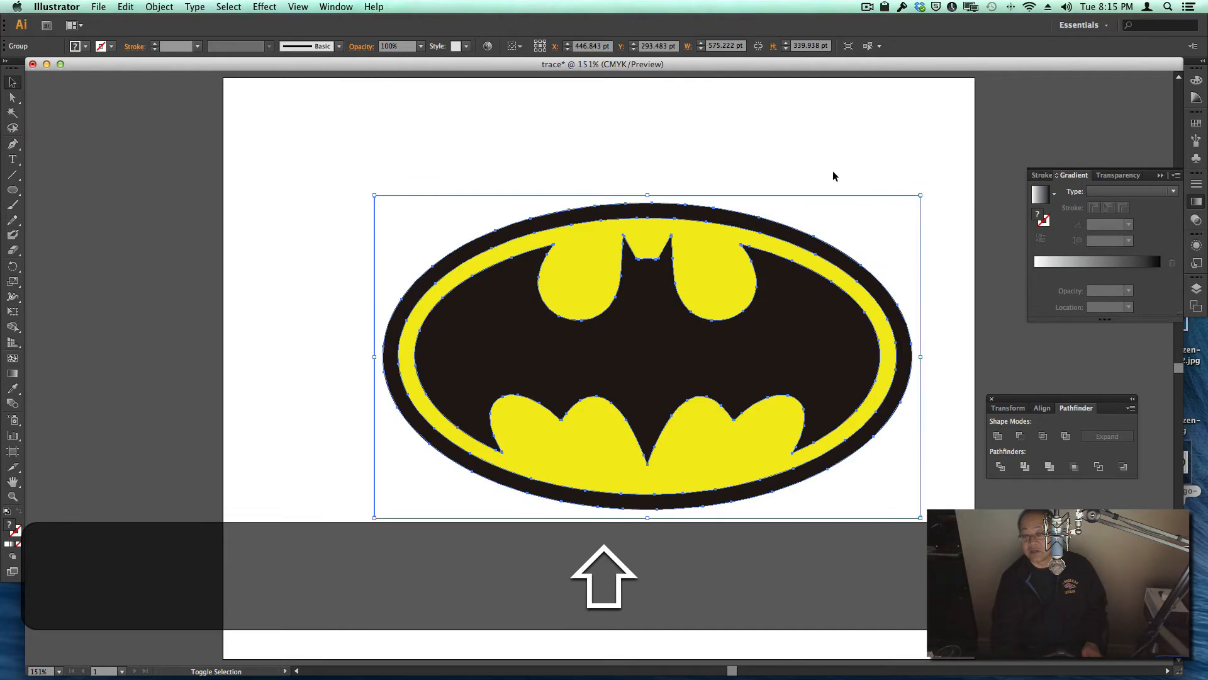
drag(374, 196, 255, 126)
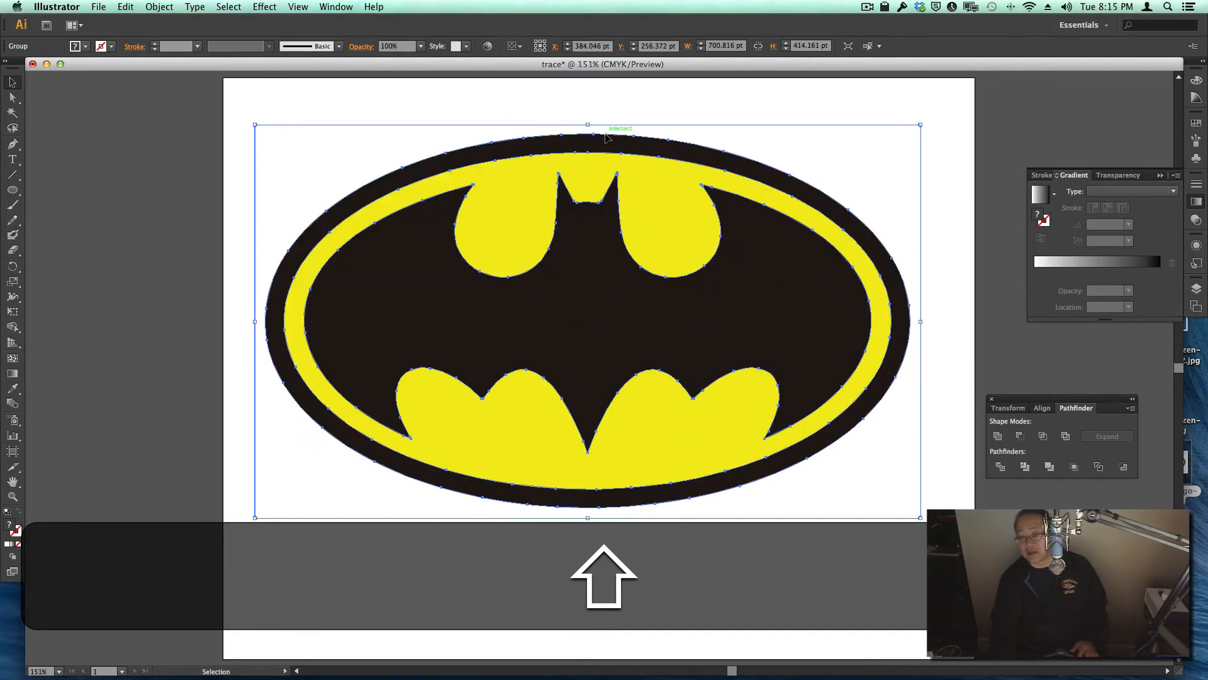
key(super+space)
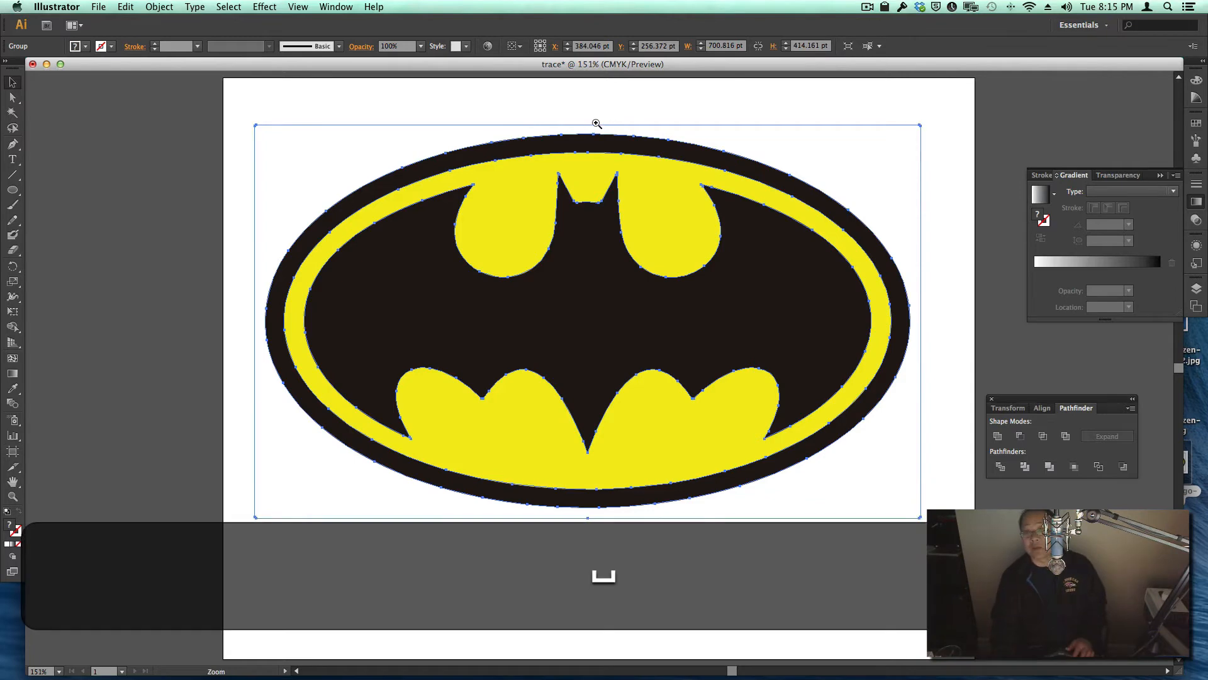
drag(597, 123, 656, 246)
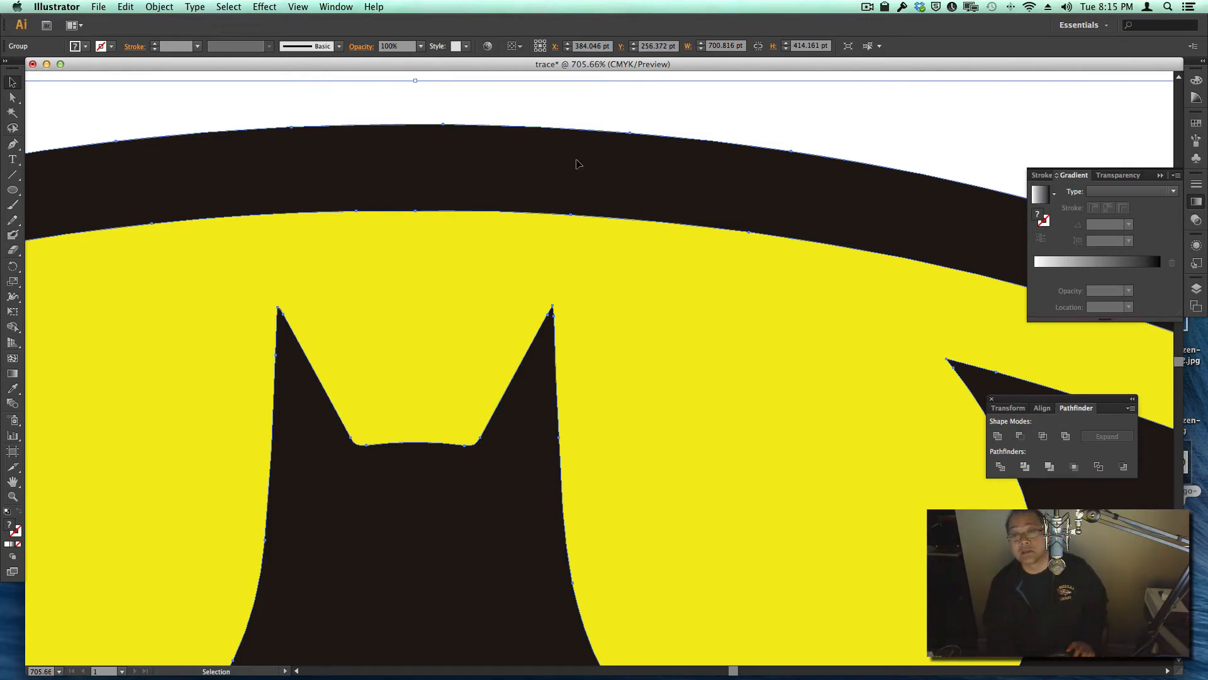
drag(551, 148, 659, 308)
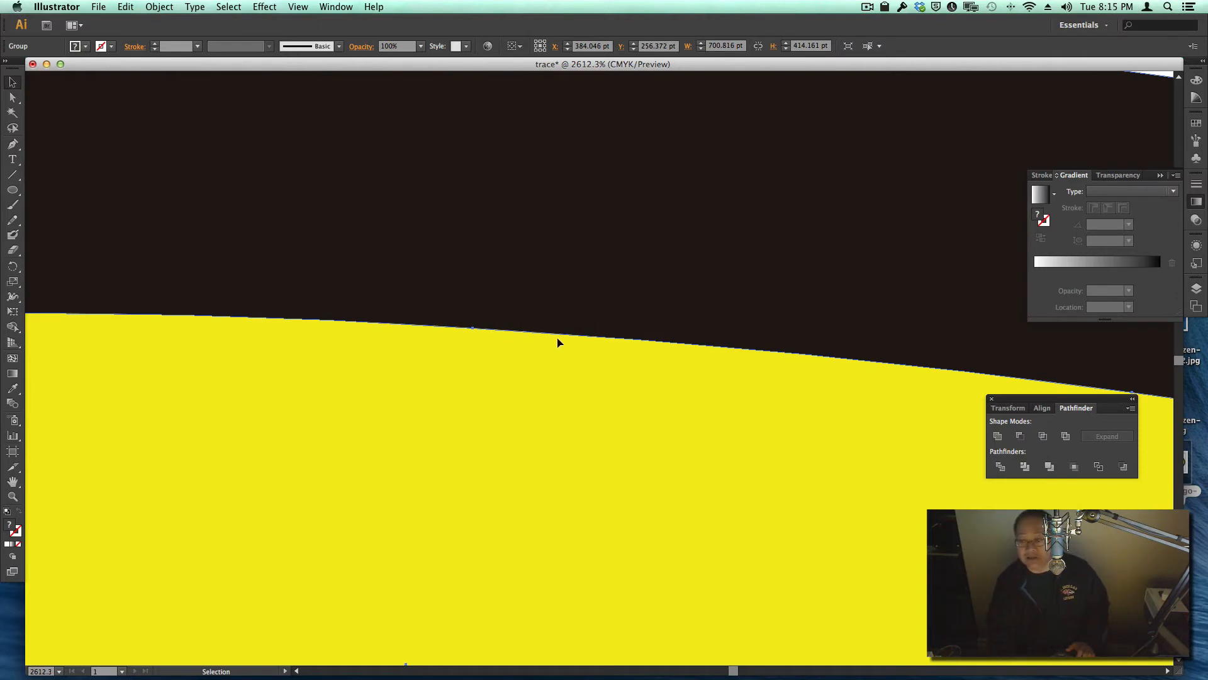
key(super)
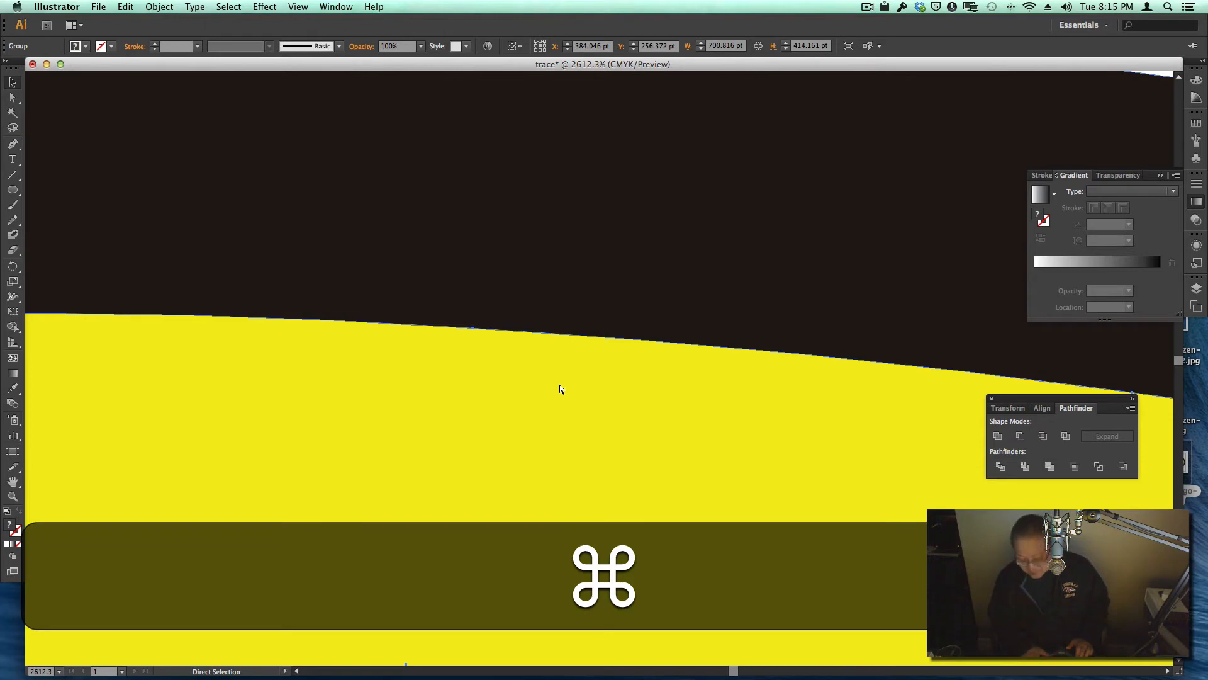
key(super+0)
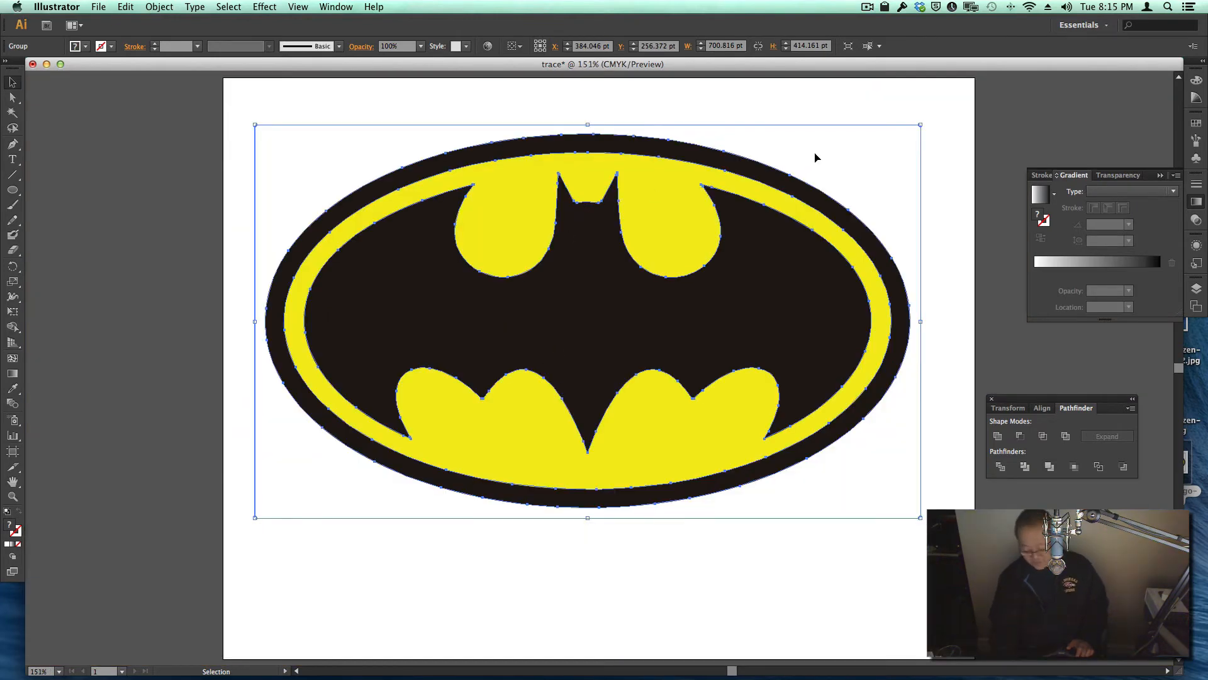
- Delete the traced logo and place Disney-Frozen-Anna.jpg near the centre of the artboard
key(BackSpace)
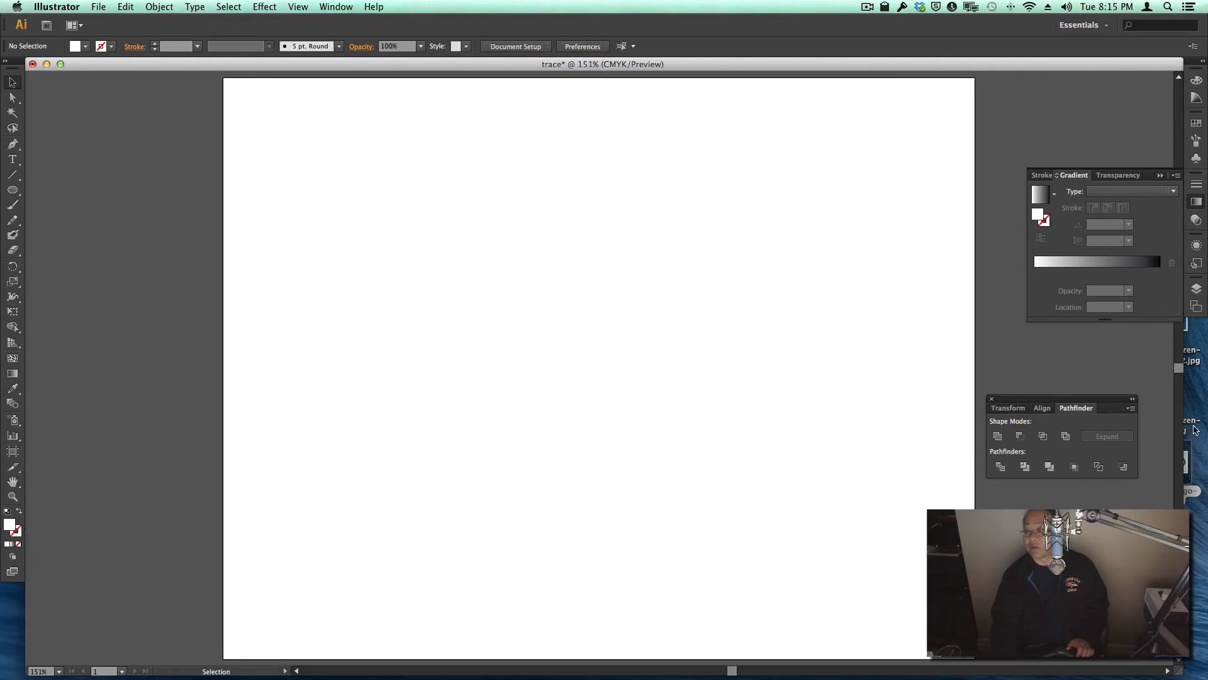
drag(1195, 426, 592, 365)
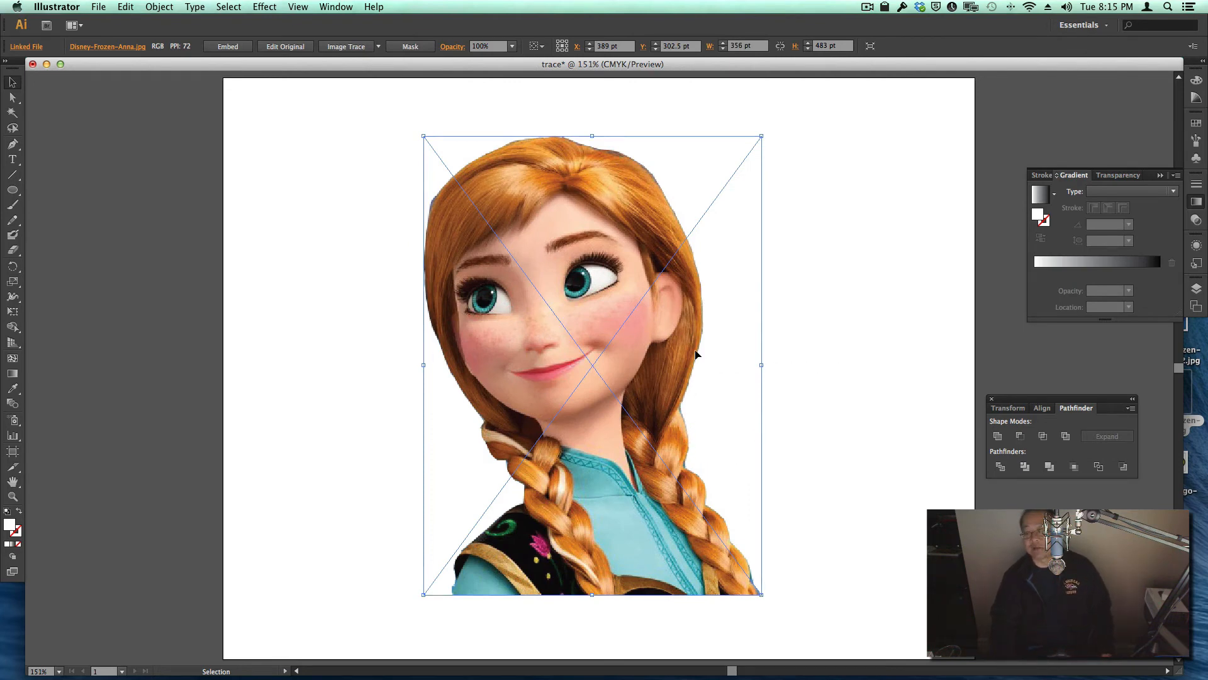
- Trace the placed character image with the High Fidelity Photo preset and expand the result into vector paths
click(379, 46)
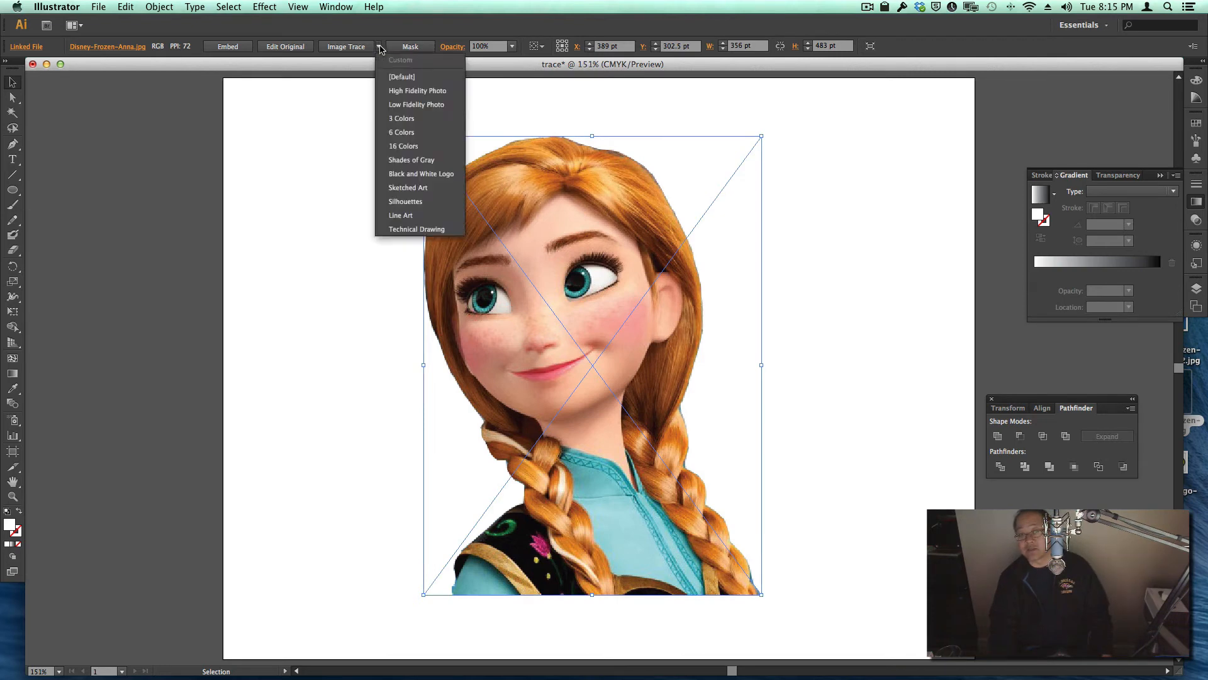
click(392, 93)
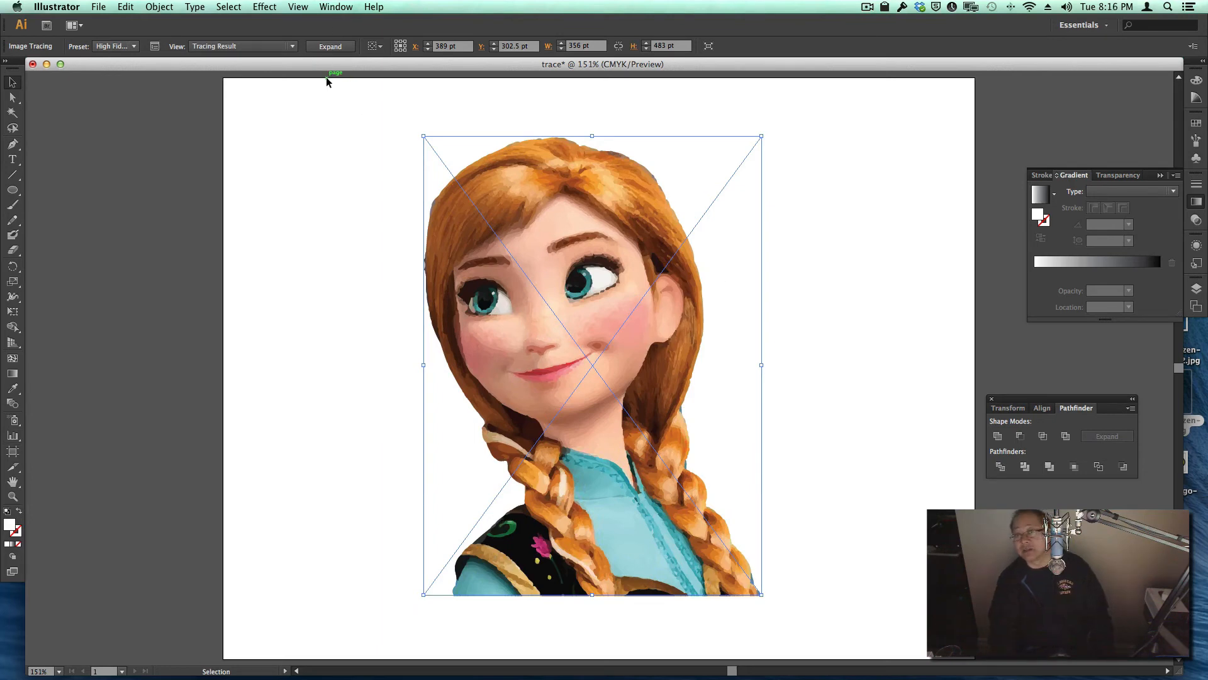
click(335, 48)
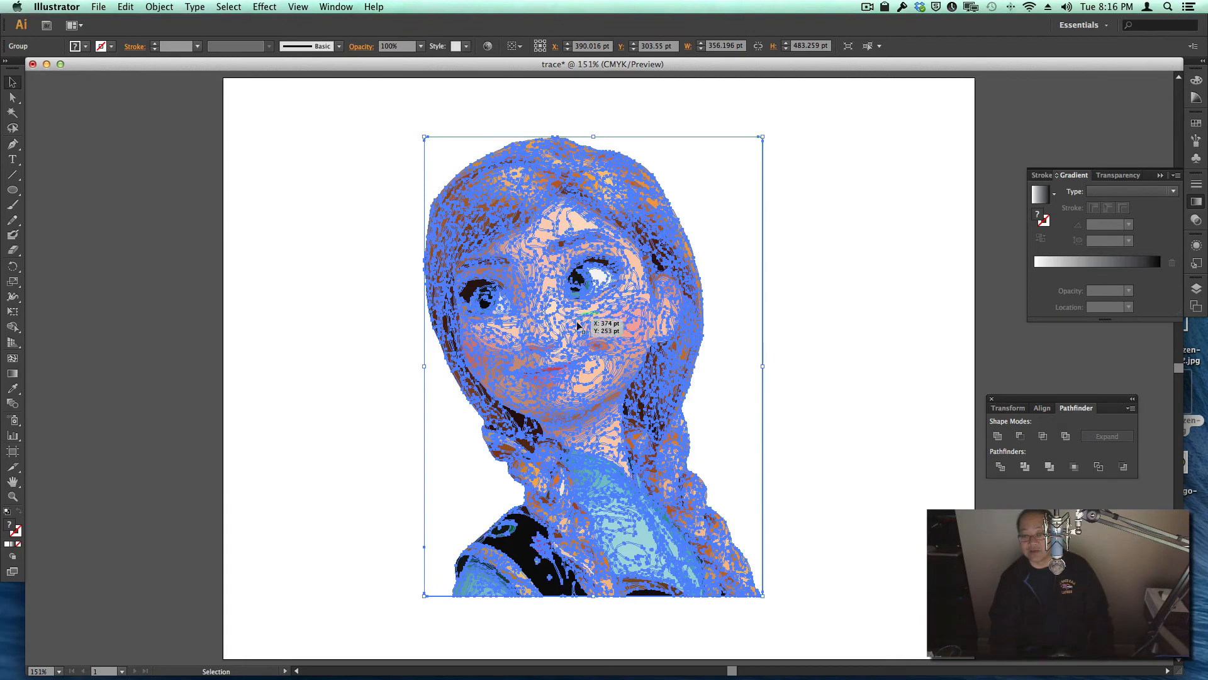
- Deselect the expanded artwork and examine the traced colour shapes in the character's hair up close
click(858, 310)
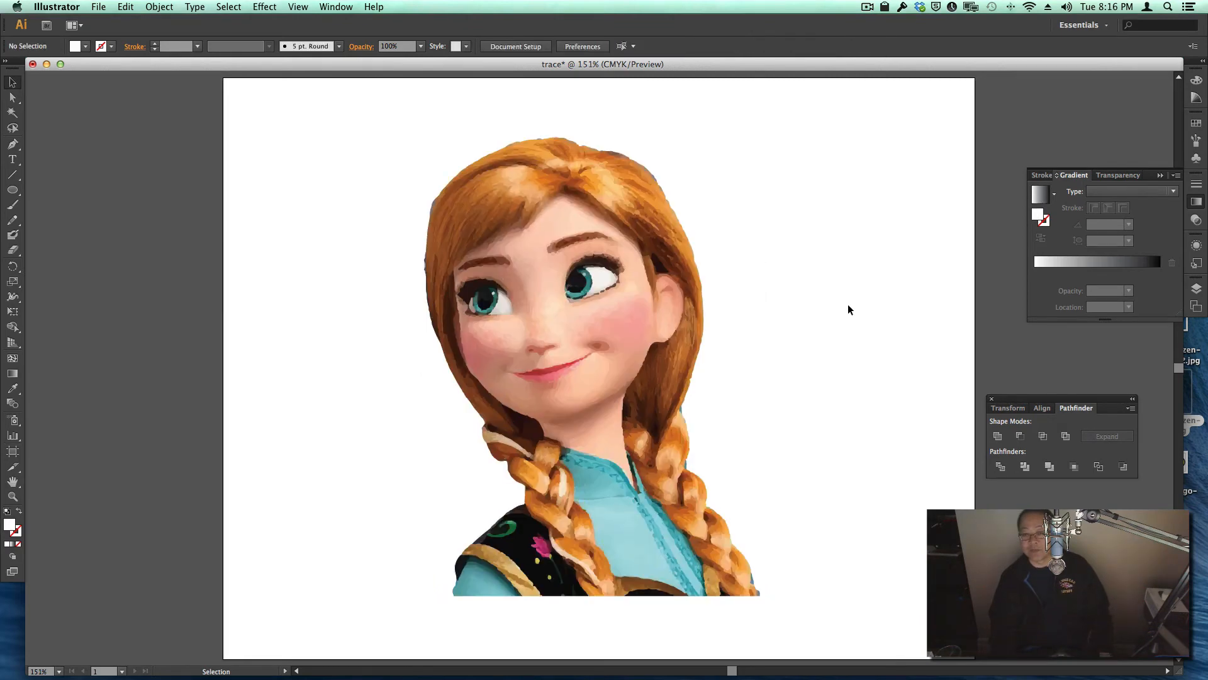
key(super+space)
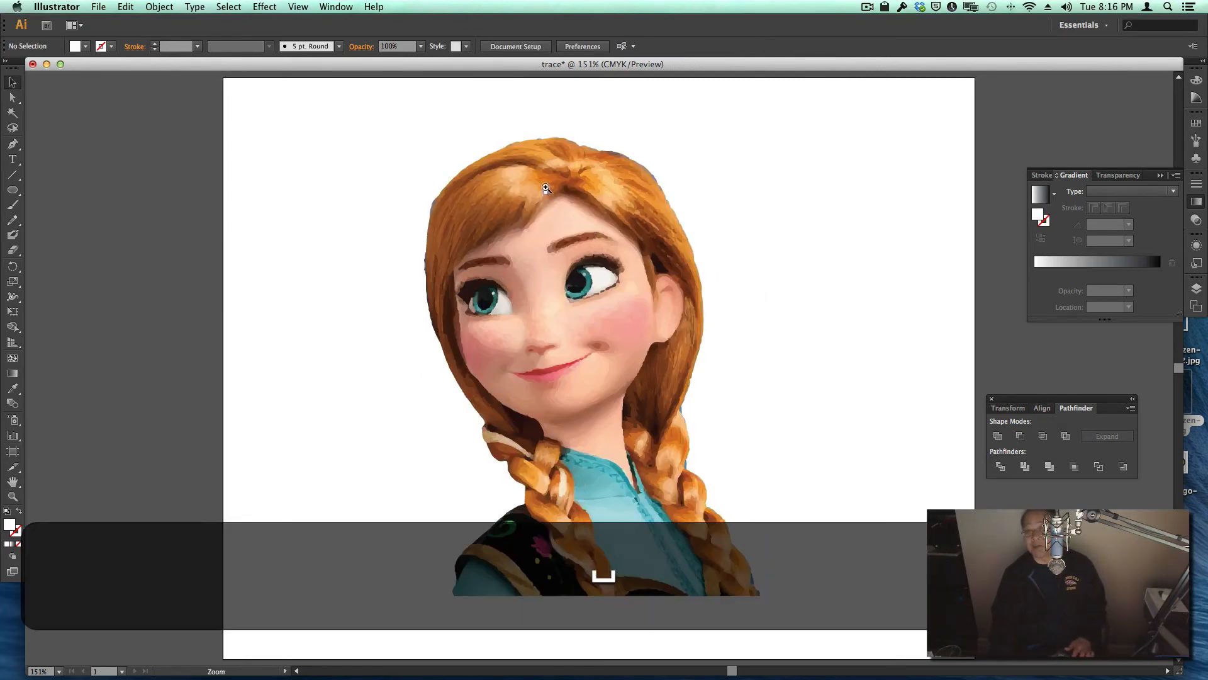
drag(551, 156, 648, 236)
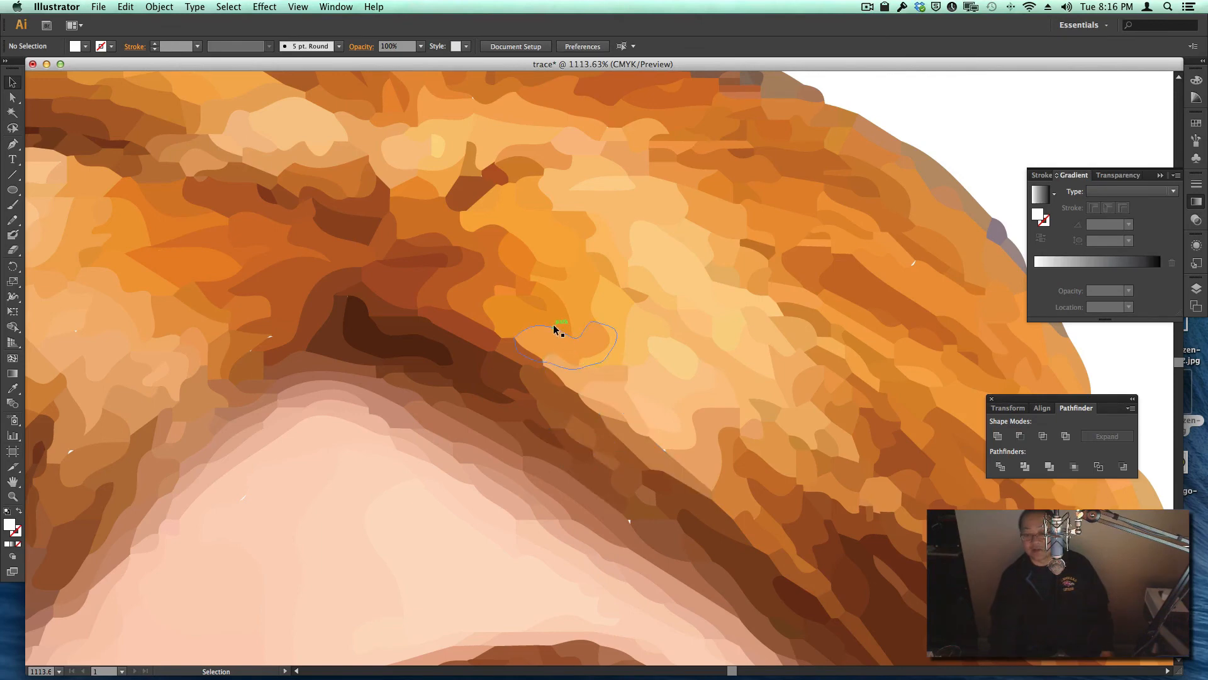
- Shrink the expanded character artwork proportionally to roughly a quarter of its size, keeping its lower-left corner fixed, and deselect it
key(super)
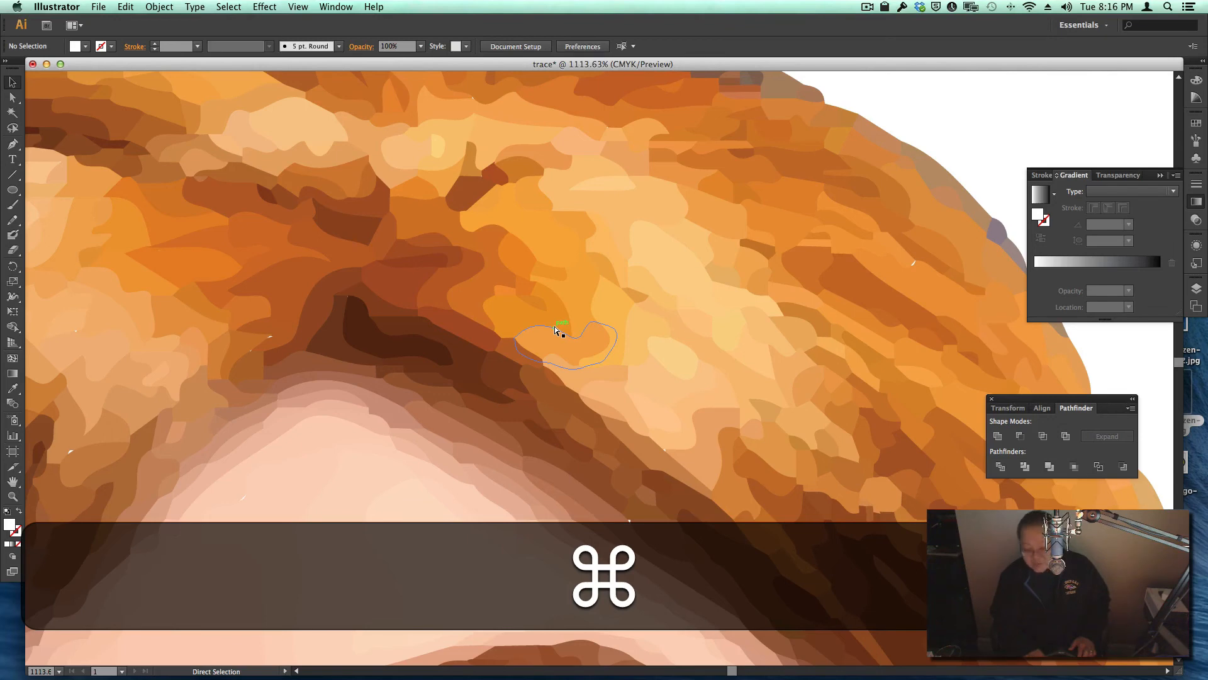
key(super+0)
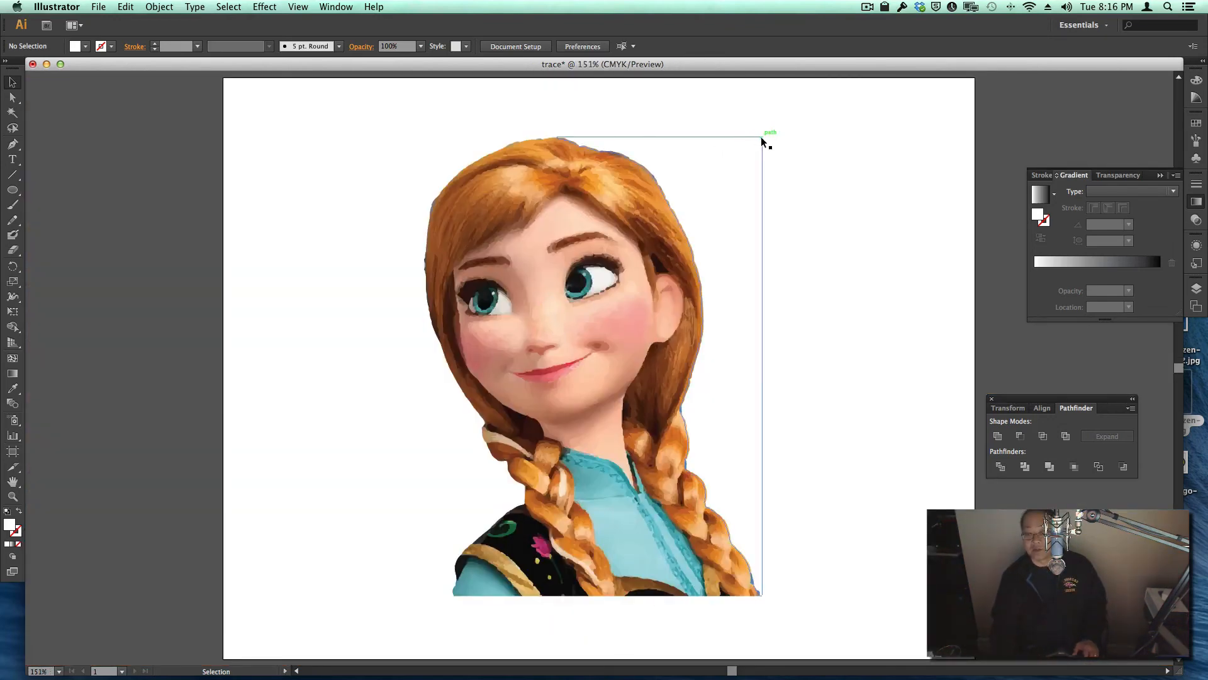
click(735, 136)
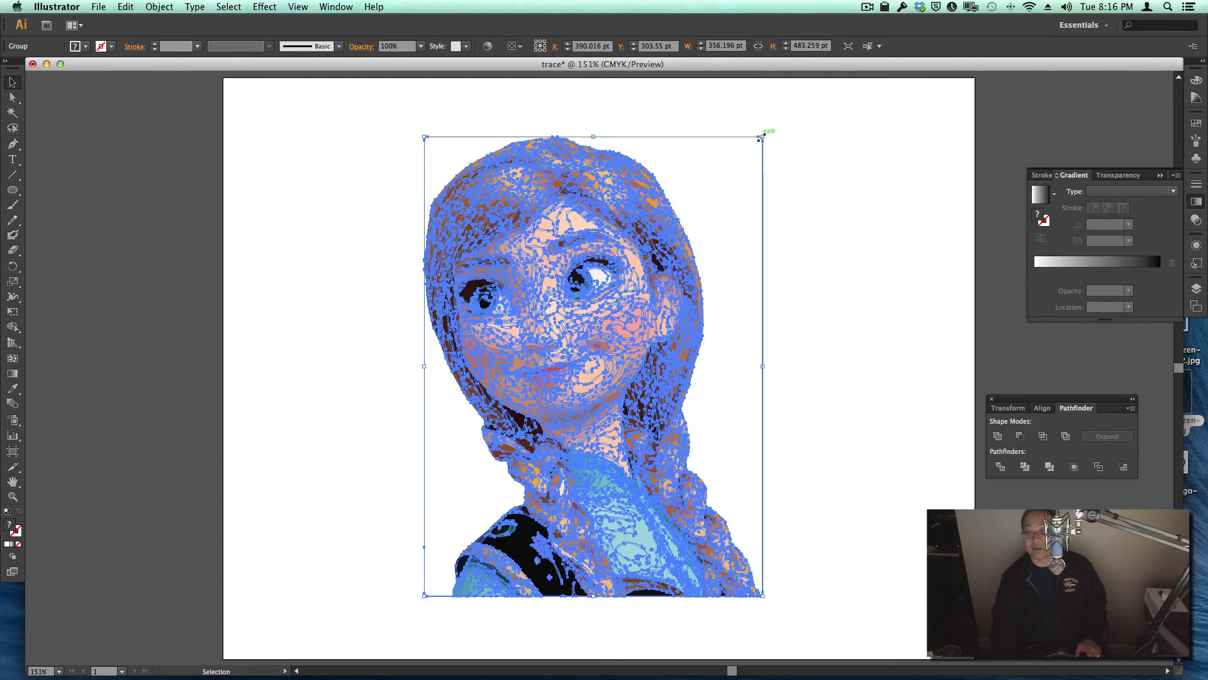
key(shift)
mouse_move(761, 138)
mouse_down()
mouse_move(470, 395)
mouse_move(501, 446)
mouse_up()
click(482, 419)
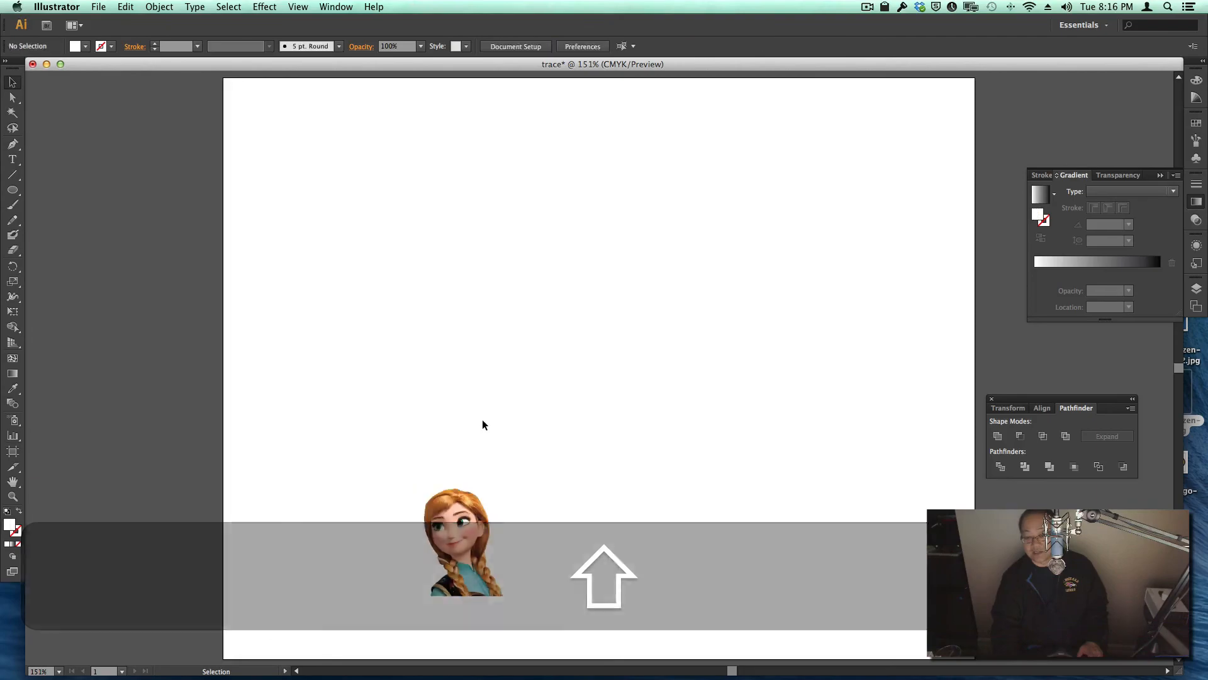
- Enlarge the character artwork proportionally from its upper-right corner to about 384 × 521 pt and deselect it
click(477, 500)
drag(503, 488, 887, 104)
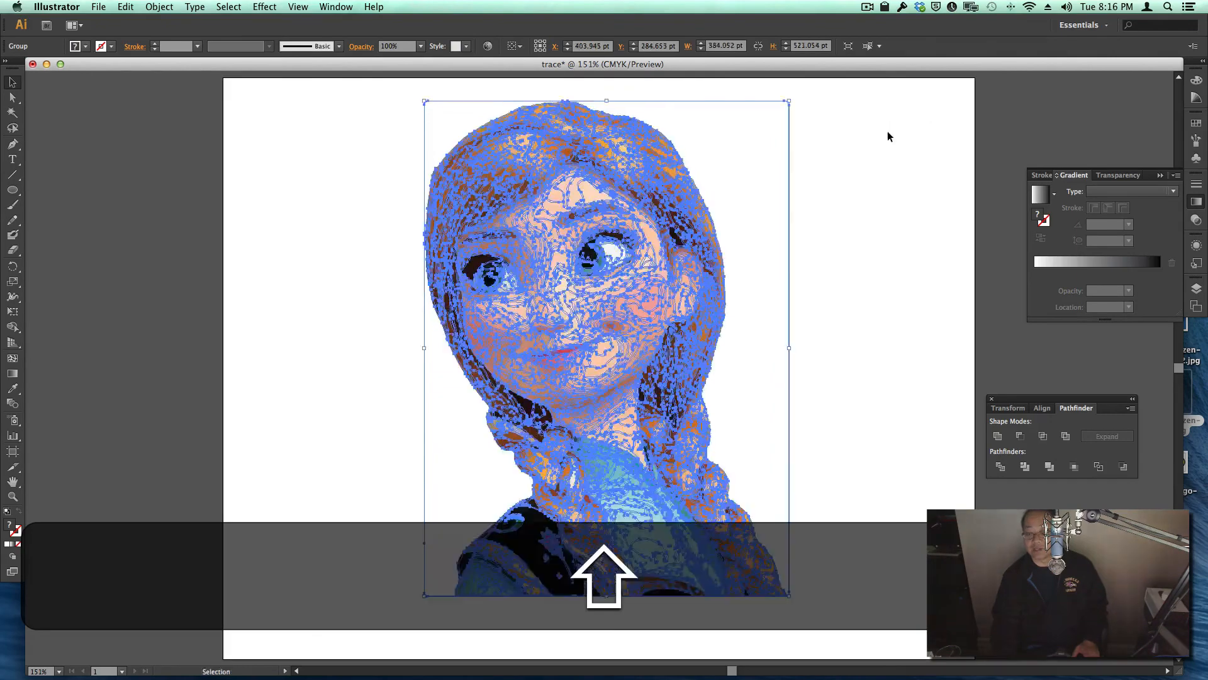
click(844, 153)
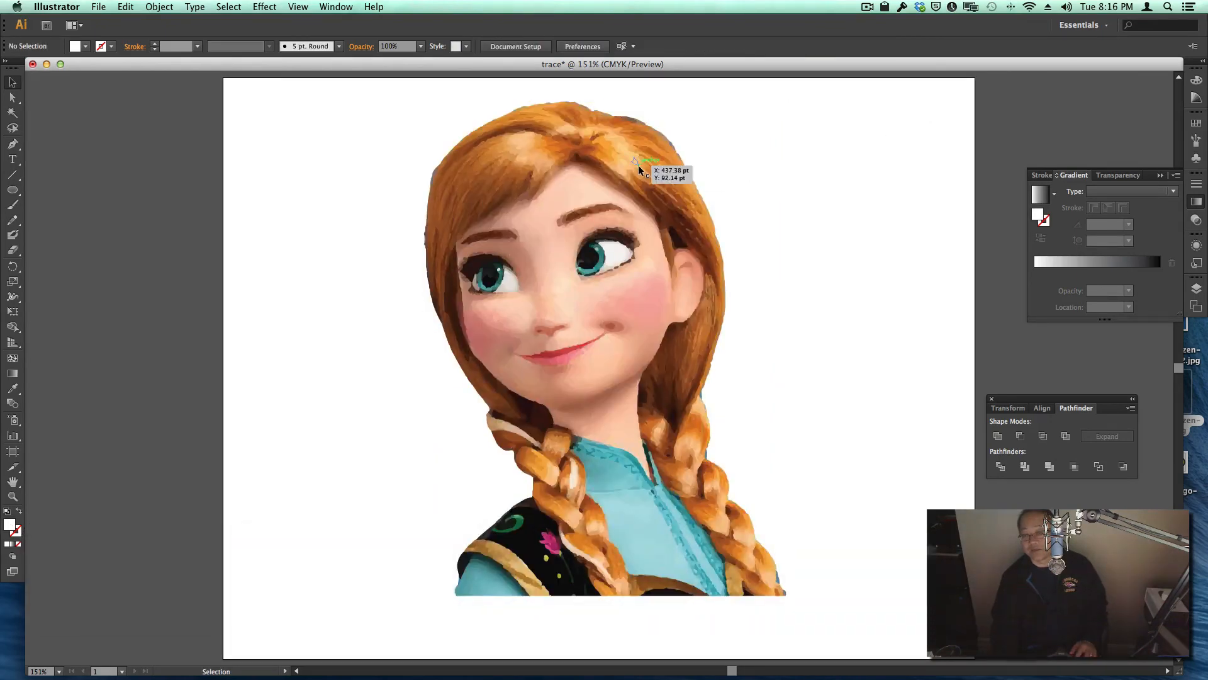